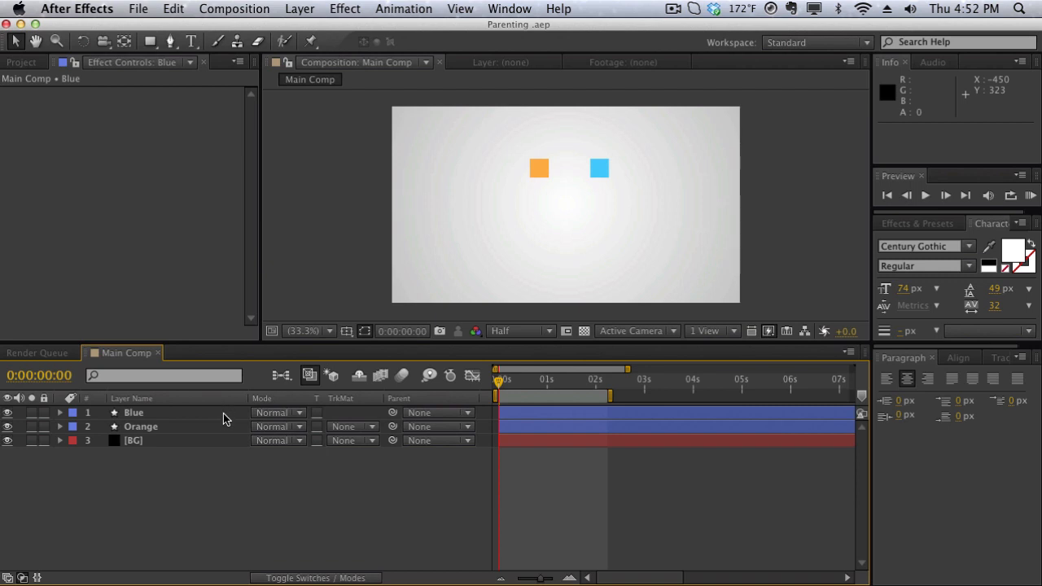
Animate the Blue layer's Position with a keyframe at 0:00:00:00 and one at 987, 646 at 0:00:01:23
left_click(223, 412)
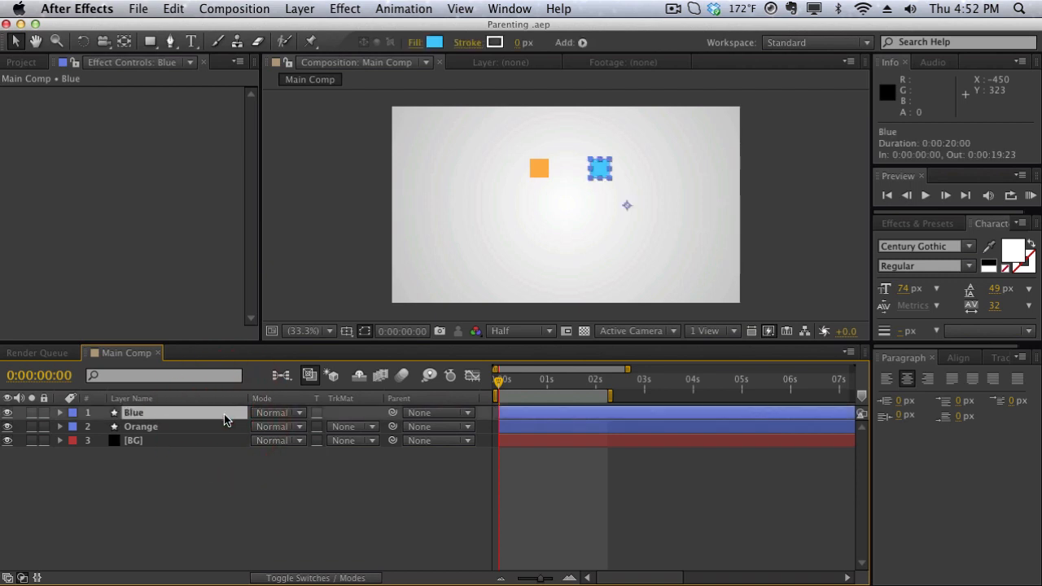
key("p")
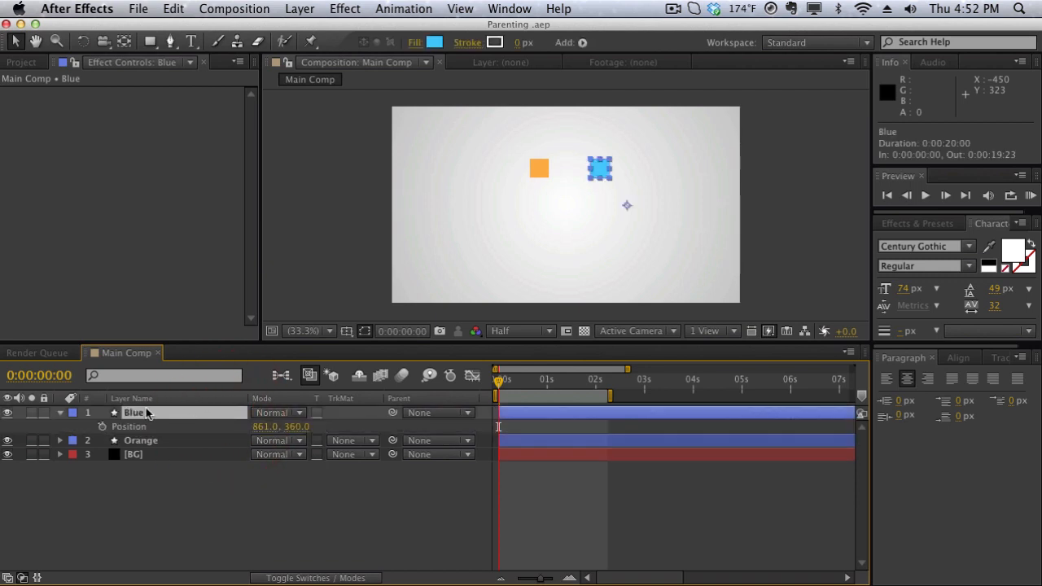
left_click(102, 427)
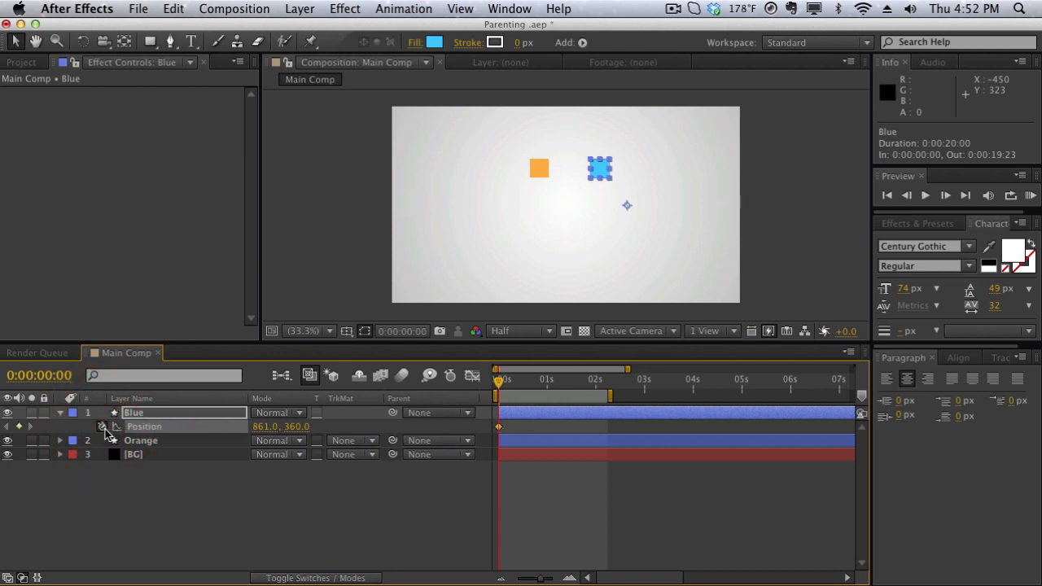
left_click_drag(499, 380, 595, 389)
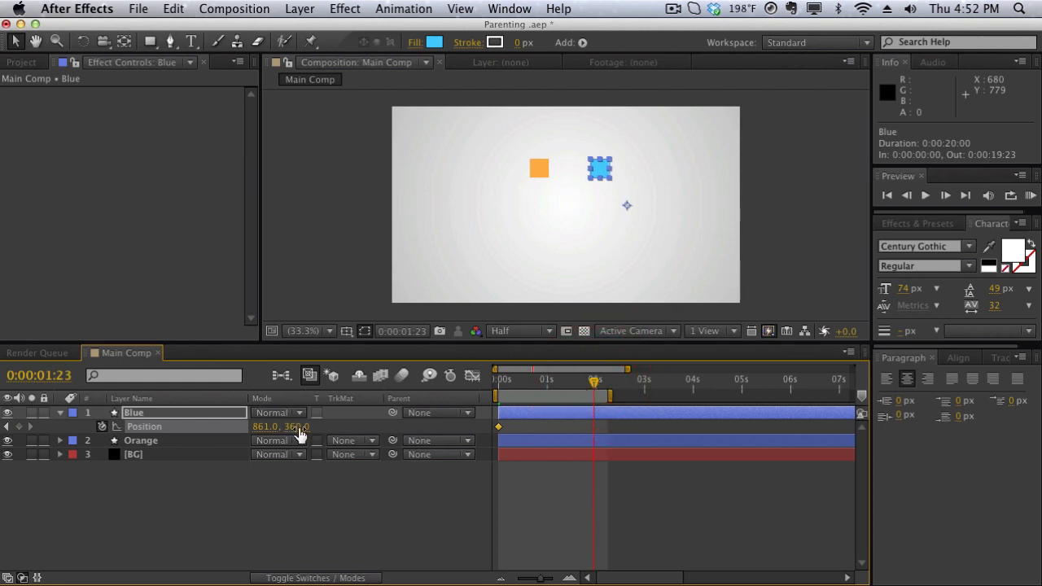
left_click_drag(301, 435, 530, 437)
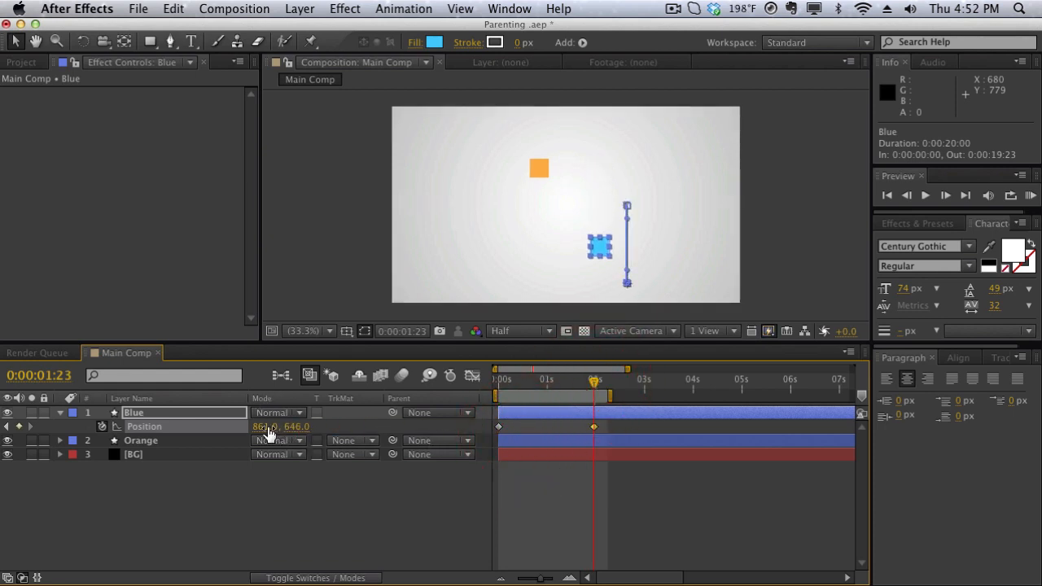
left_click_drag(269, 430, 361, 422)
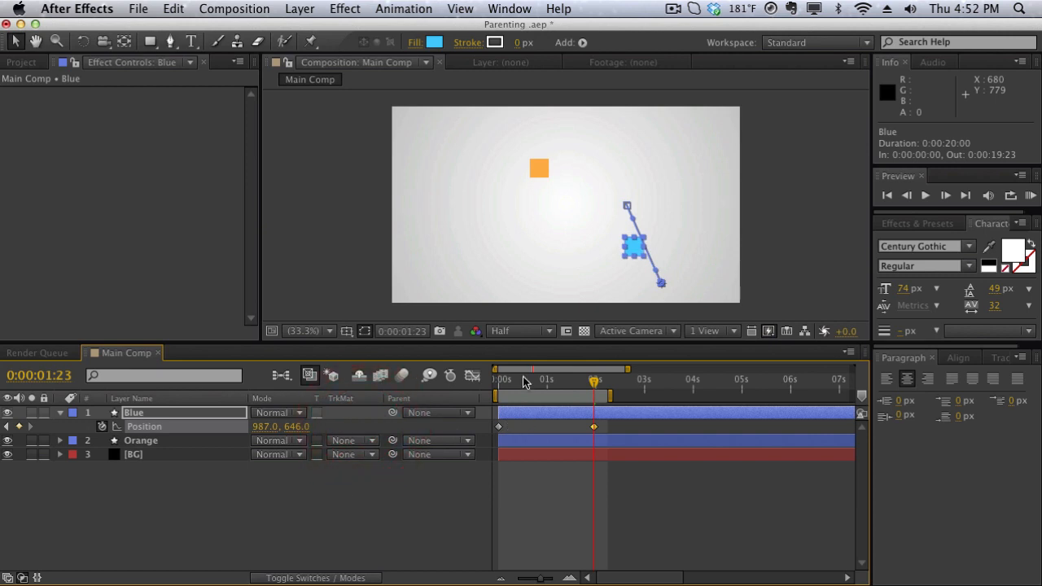
left_click_drag(525, 383, 462, 388)
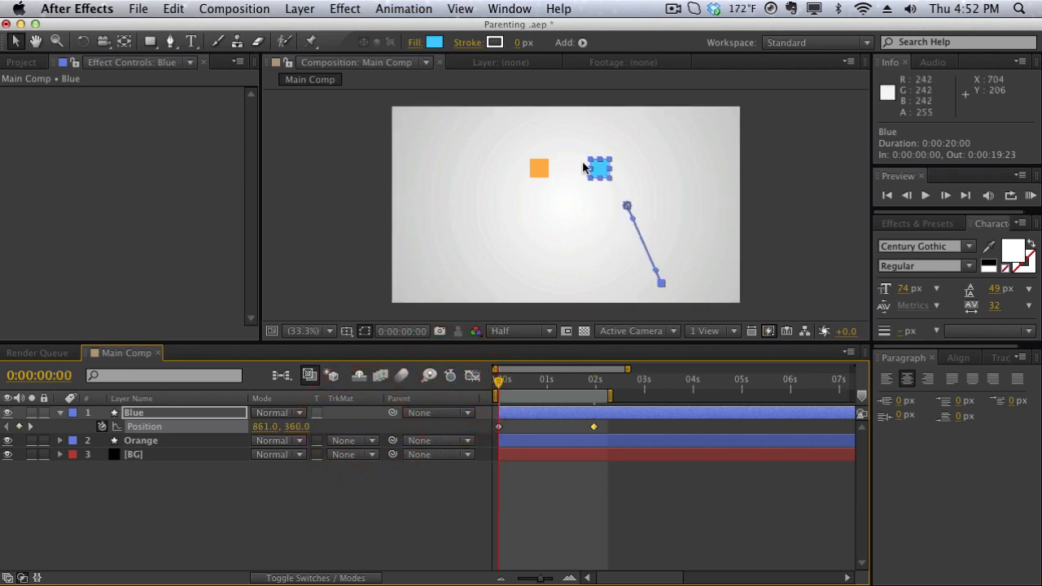
mouse_move(499, 385)
left_mouse_down()
mouse_move(592, 385)
mouse_move(493, 382)
left_mouse_up()
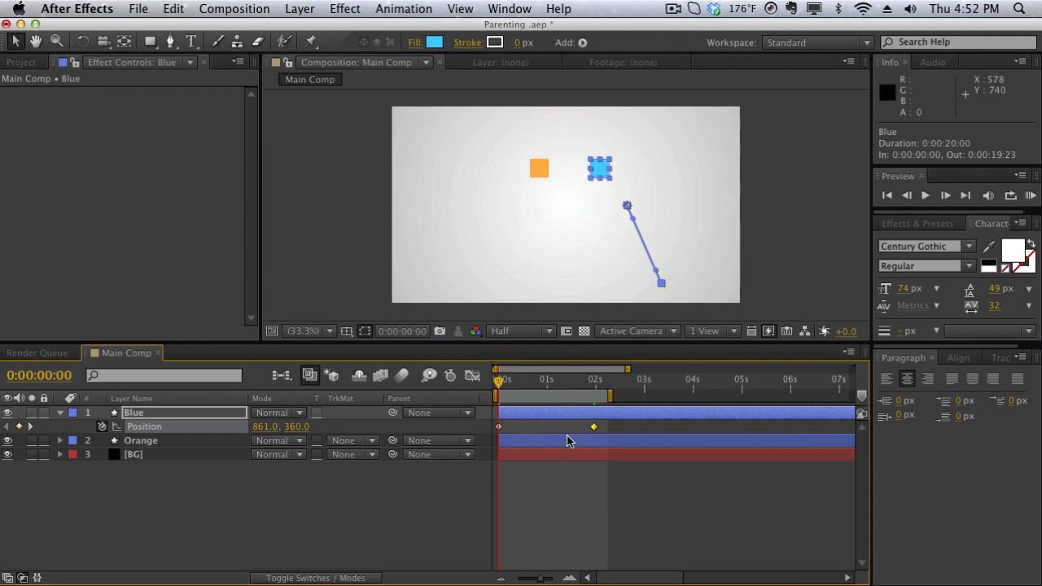
Reveal the Position property of the Orange layer beneath Blue's keyframes
left_click_drag(629, 424, 495, 430)
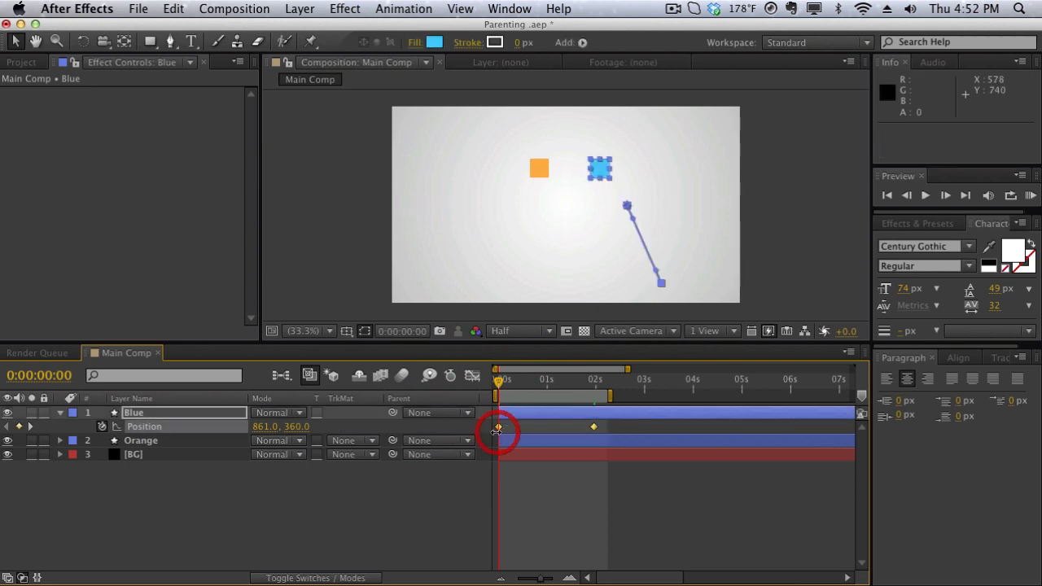
left_click(184, 440)
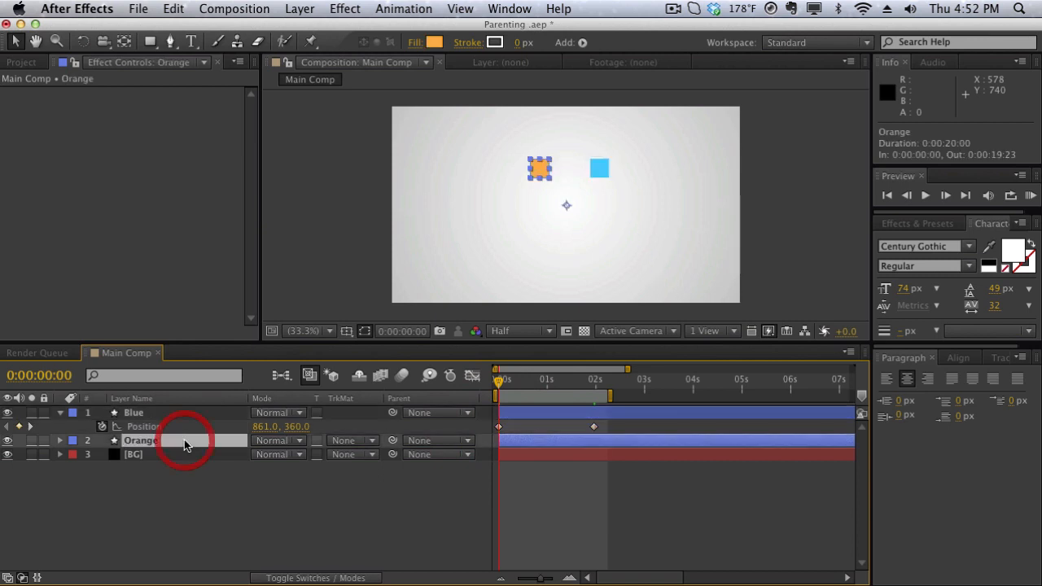
key("p")
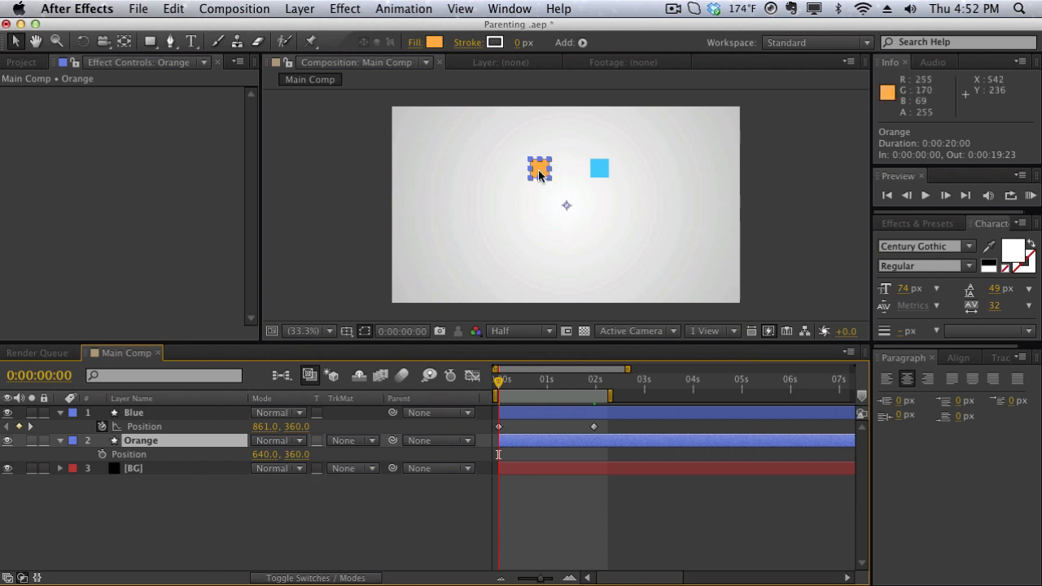
Set Blue as the parent of the Orange layer and scrub the first part of the animation to check their motion
left_click(180, 414)
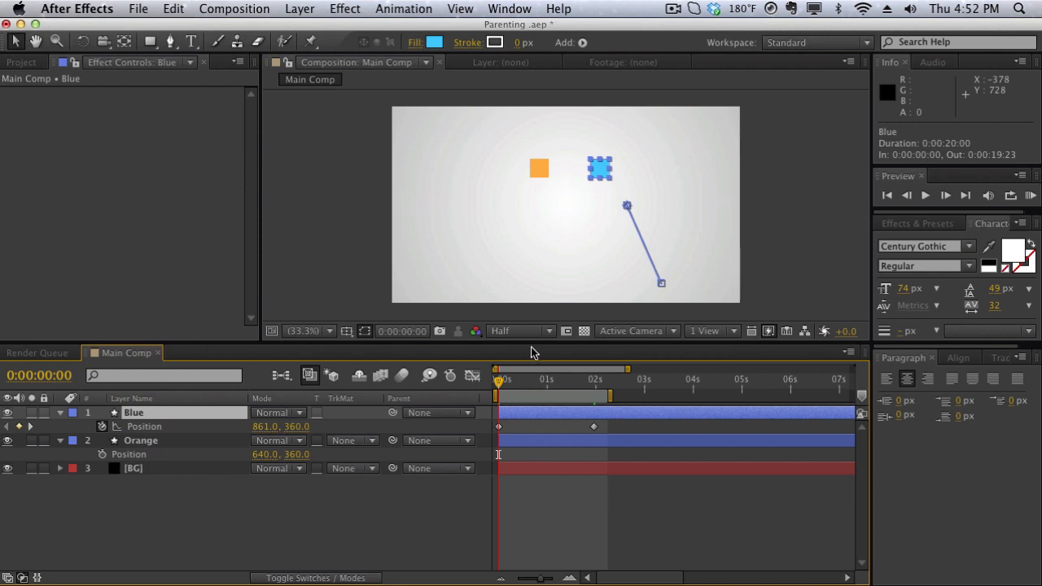
left_click(222, 445)
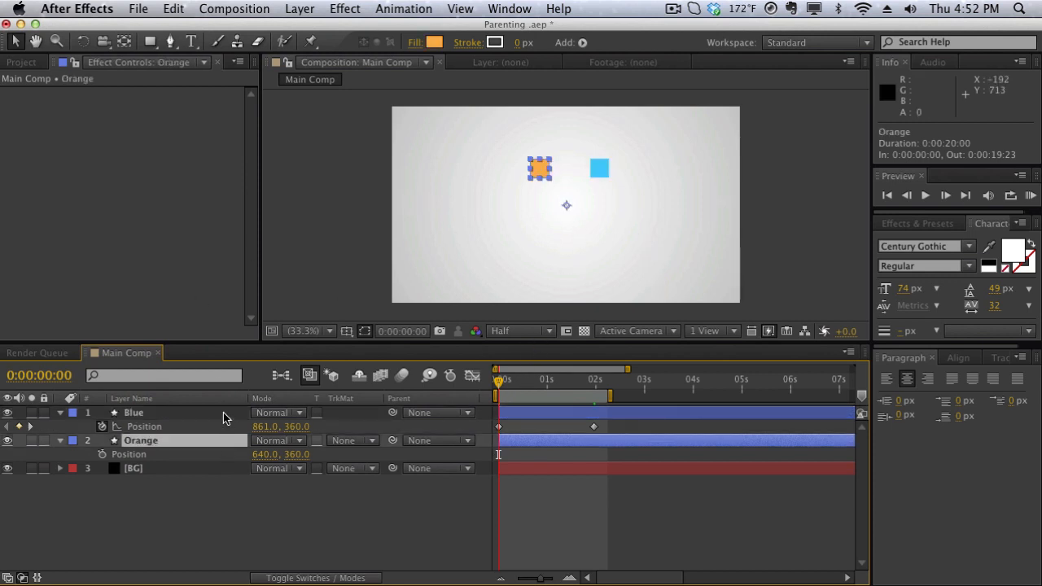
left_click(224, 416)
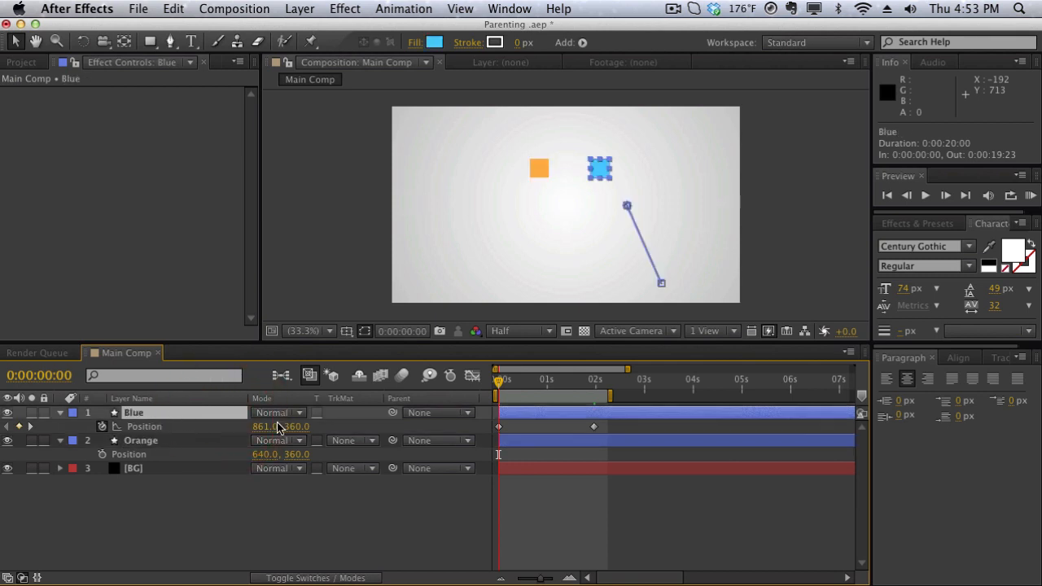
left_click(201, 440)
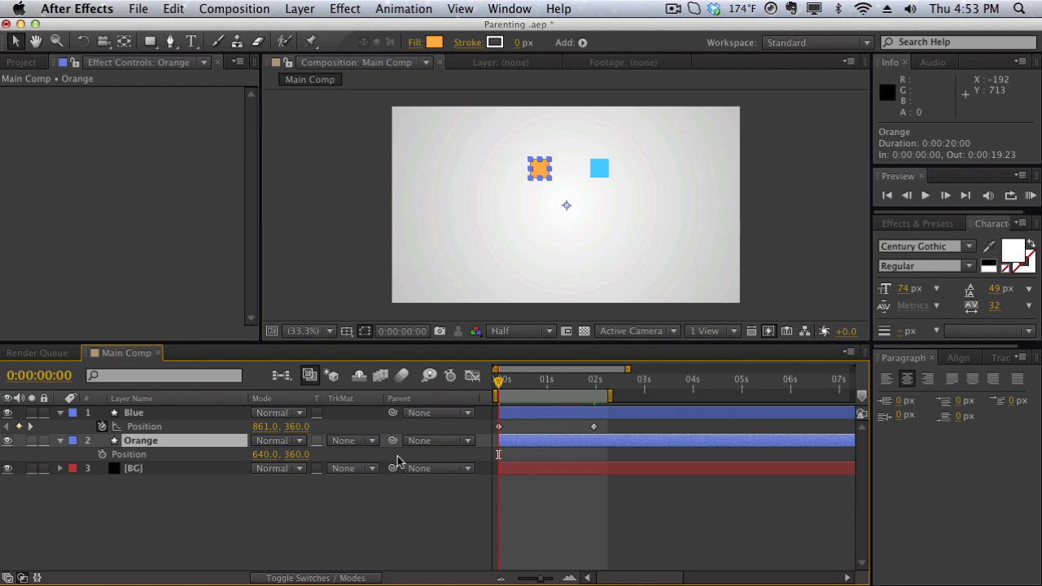
left_click(434, 440)
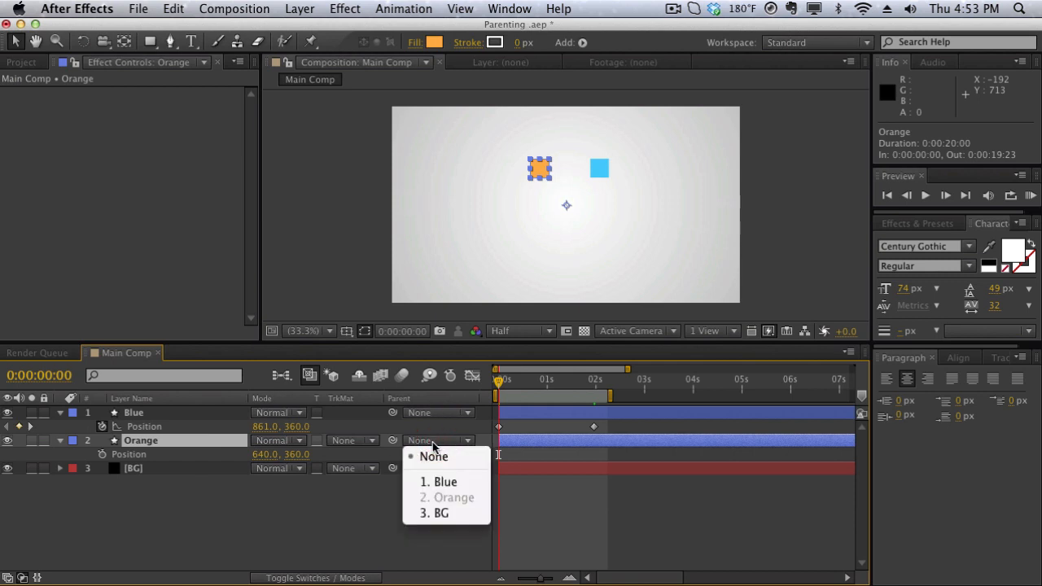
left_click(442, 486)
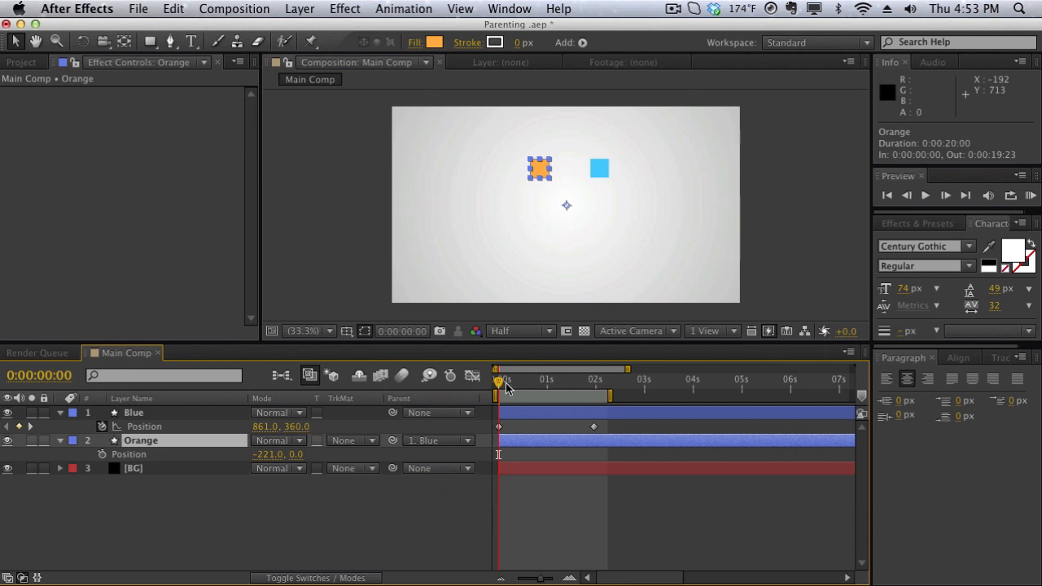
left_click_drag(499, 382, 563, 380)
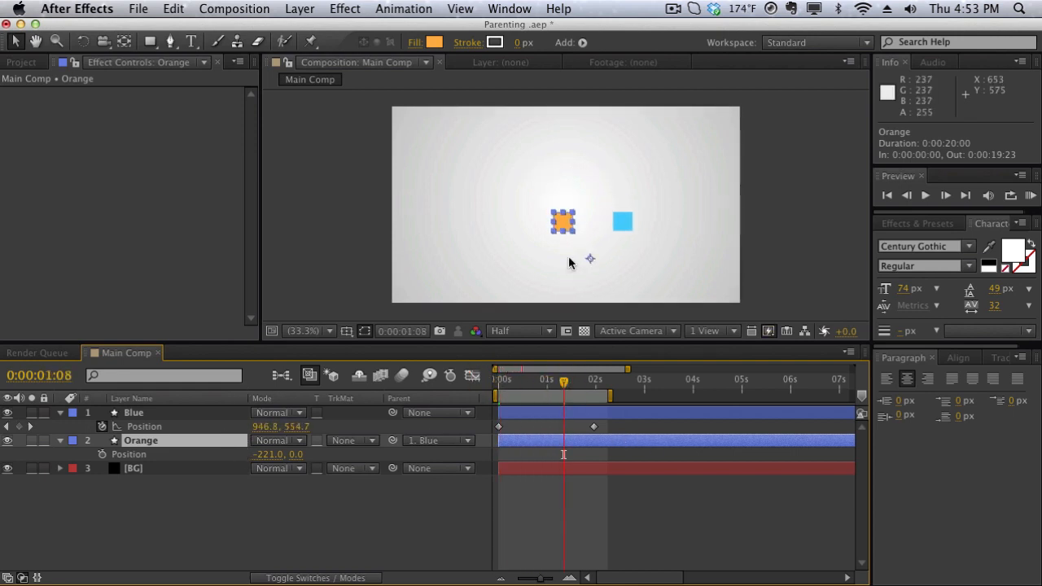
left_click_drag(562, 386, 472, 383)
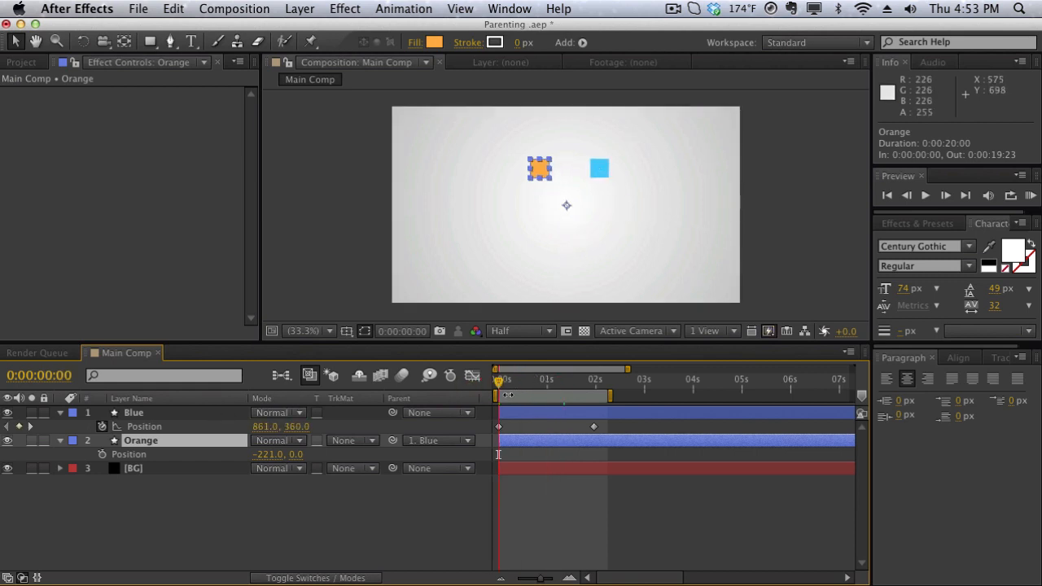
Set the Orange layer's X position to -531 at 0:00:00:00
mouse_move(500, 384)
left_mouse_down()
mouse_move(565, 386)
mouse_move(488, 382)
left_mouse_up()
left_click_drag(274, 454, 22, 460)
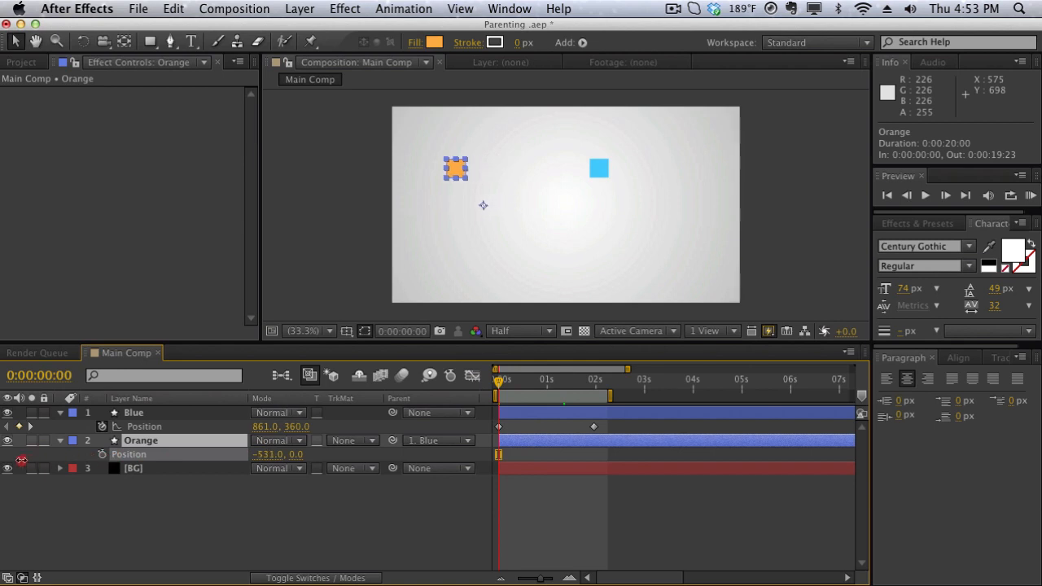
mouse_move(500, 379)
left_mouse_down()
mouse_move(599, 368)
mouse_move(487, 375)
left_mouse_up()
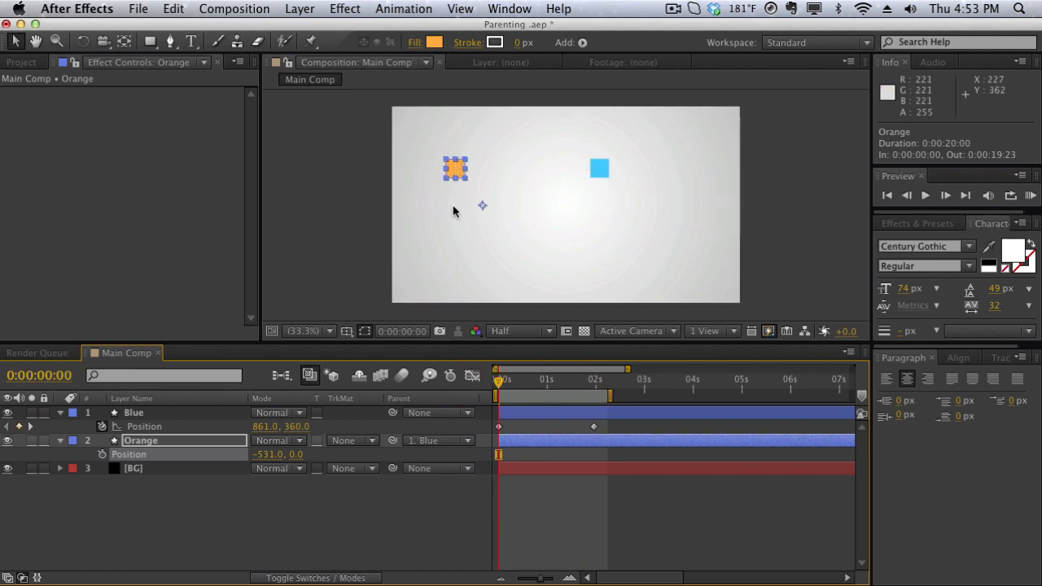
Set the Blue layer's X position to 602.7 at 0:00:01:05 and scrub through the animation to check Orange's motion
left_click_drag(498, 380, 556, 385)
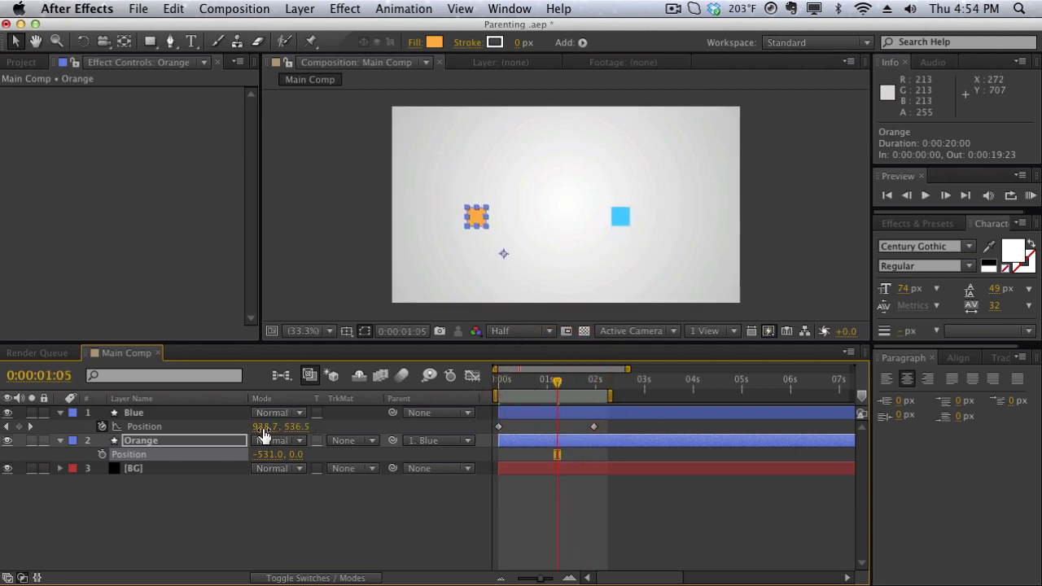
left_click_drag(266, 426, 4, 421)
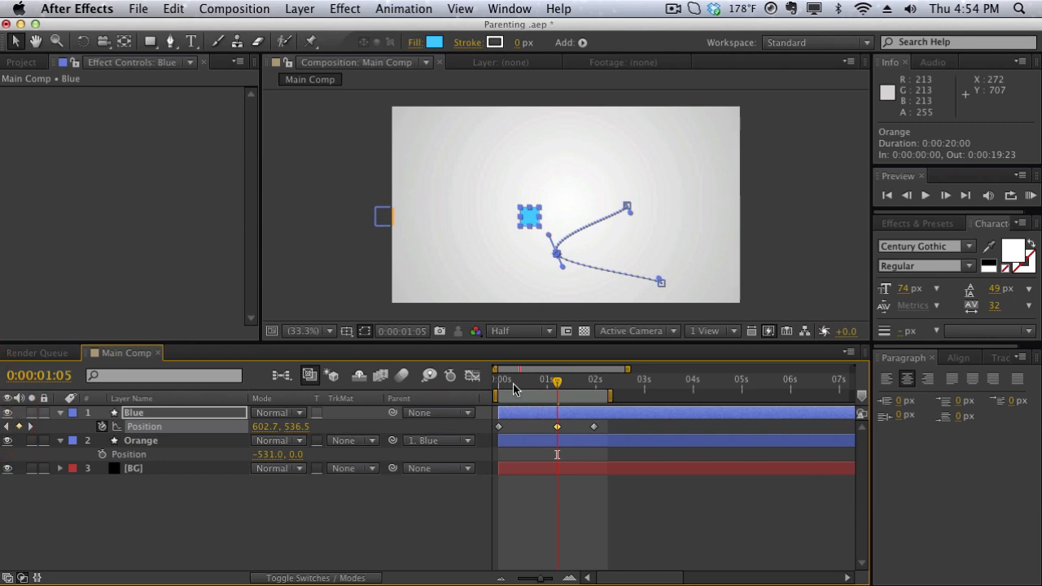
left_click_drag(514, 384, 595, 383)
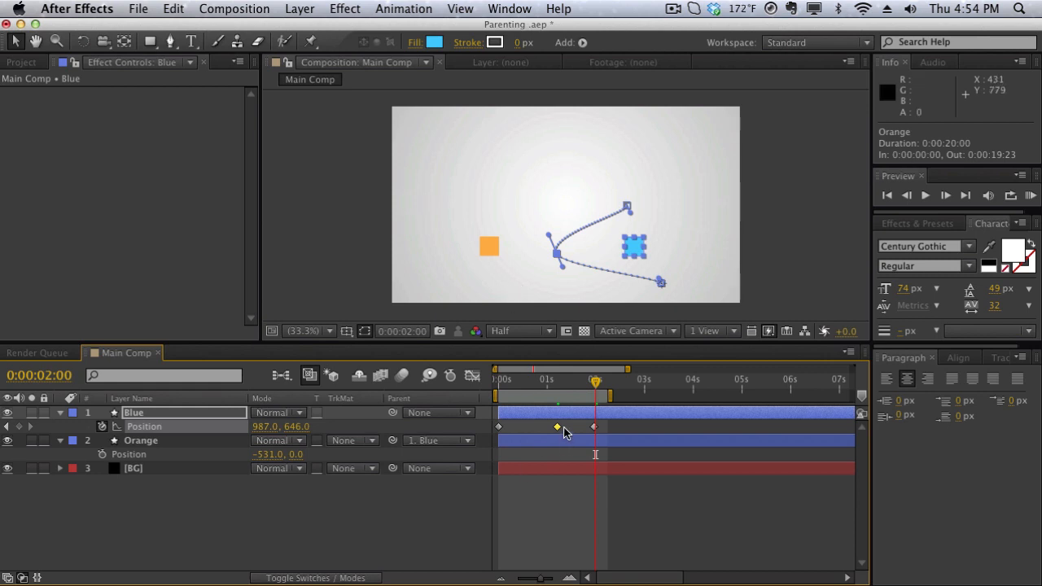
Delete all of the Blue layer's Position keyframes, starting with the middle one, and clear the Orange layer's parent
key("Delete")
left_click(545, 439)
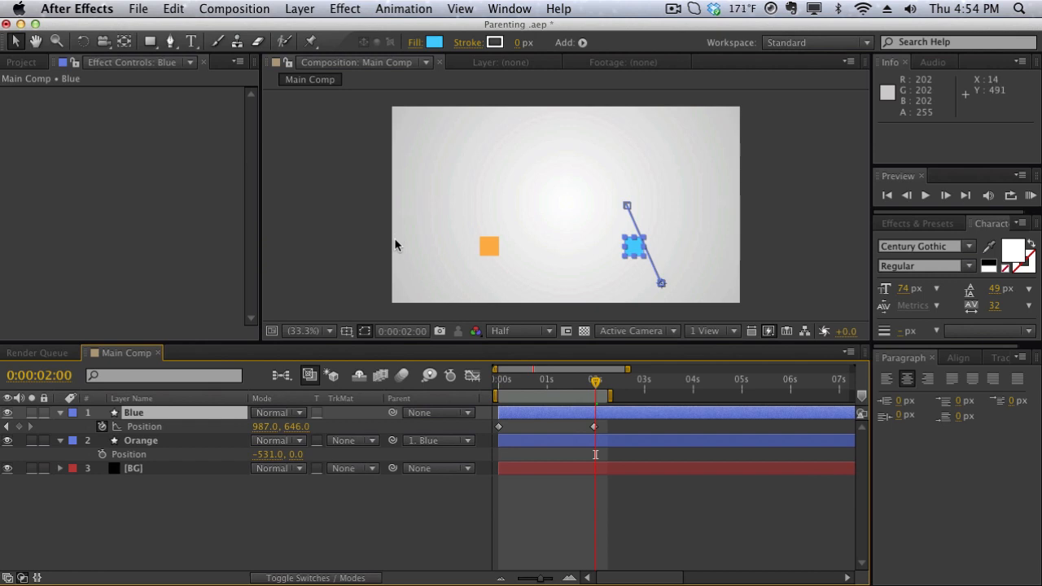
left_click_drag(635, 425, 491, 430)
key("Delete")
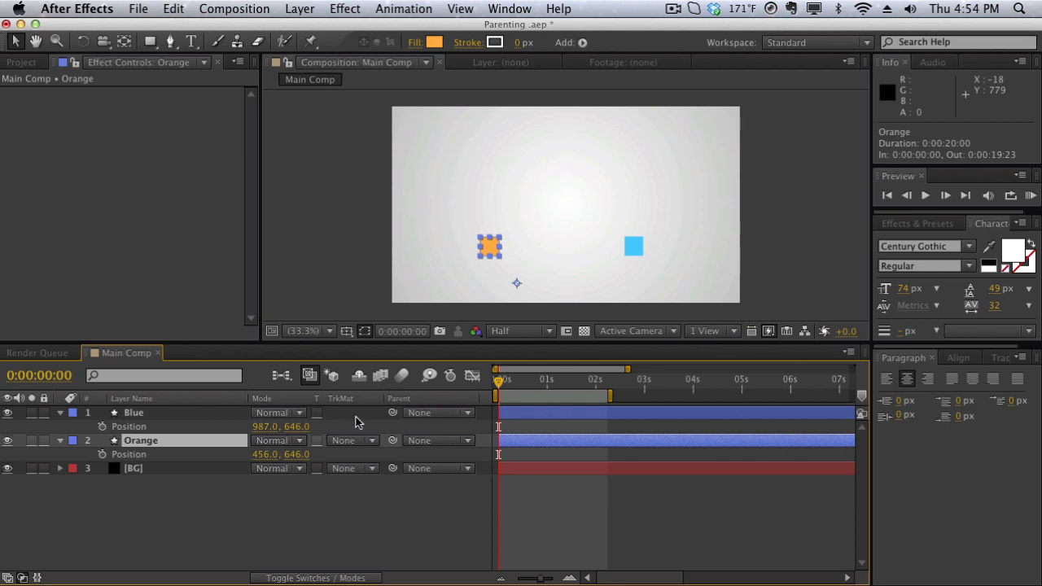
Parent the Orange layer to Blue with the pick whip, try re-linking it, and reset its parent to None
left_click_drag(393, 441, 210, 414)
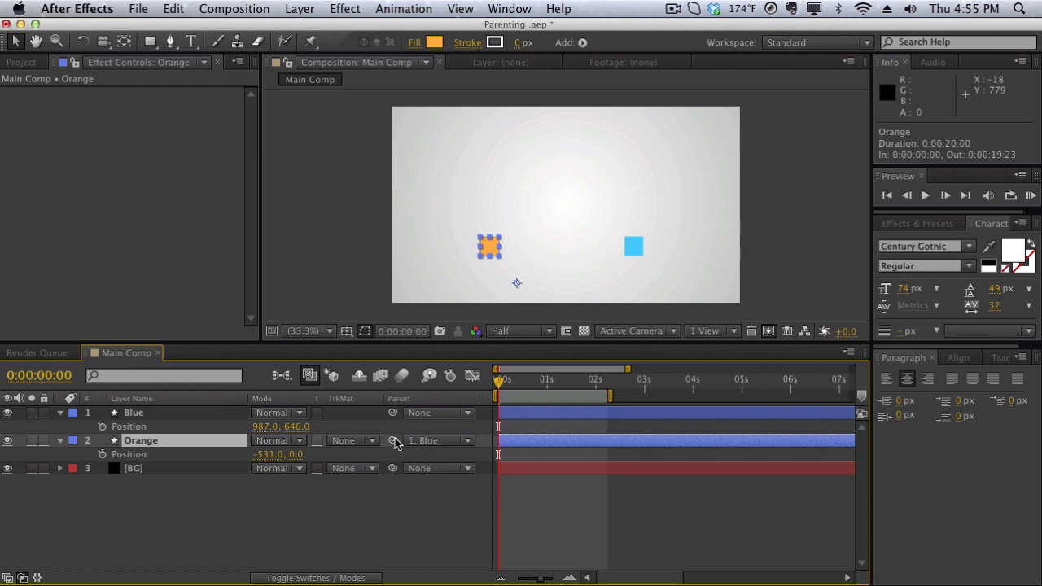
left_click_drag(394, 439, 249, 495)
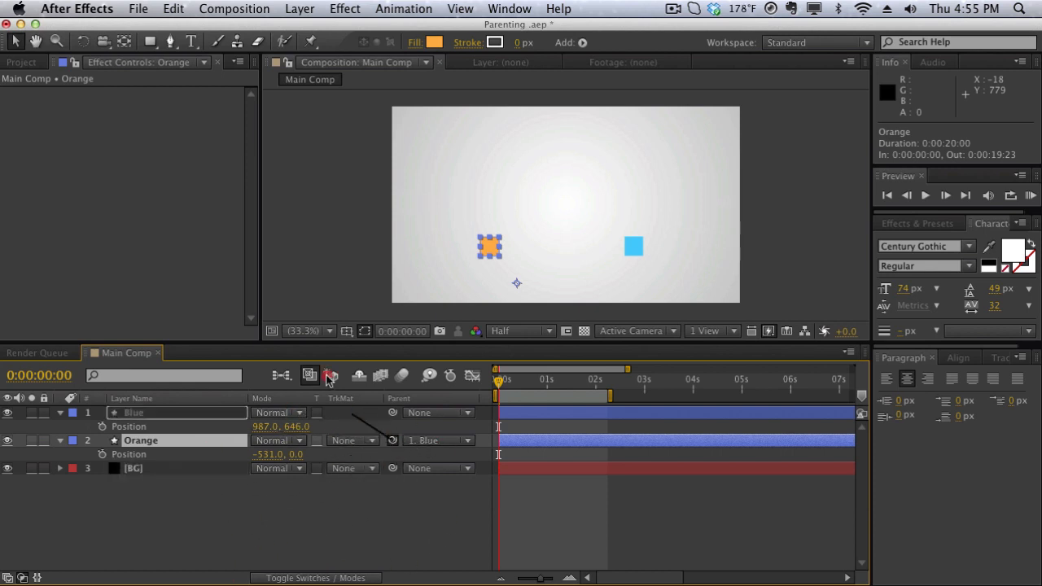
left_click(403, 442)
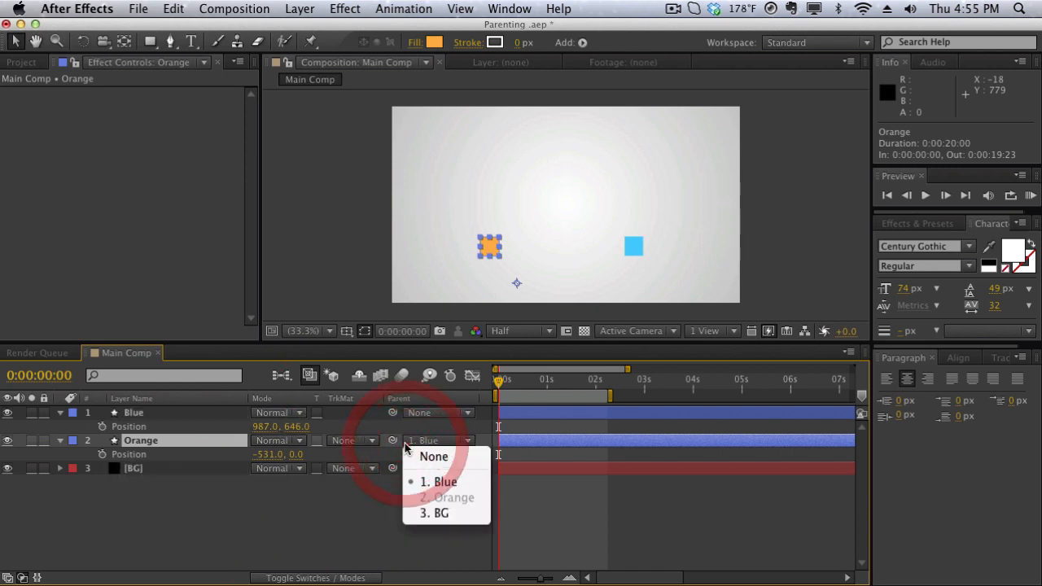
left_click(390, 444)
mouse_move(389, 443)
left_mouse_down()
mouse_move(205, 454)
mouse_move(205, 414)
mouse_move(395, 446)
left_mouse_up()
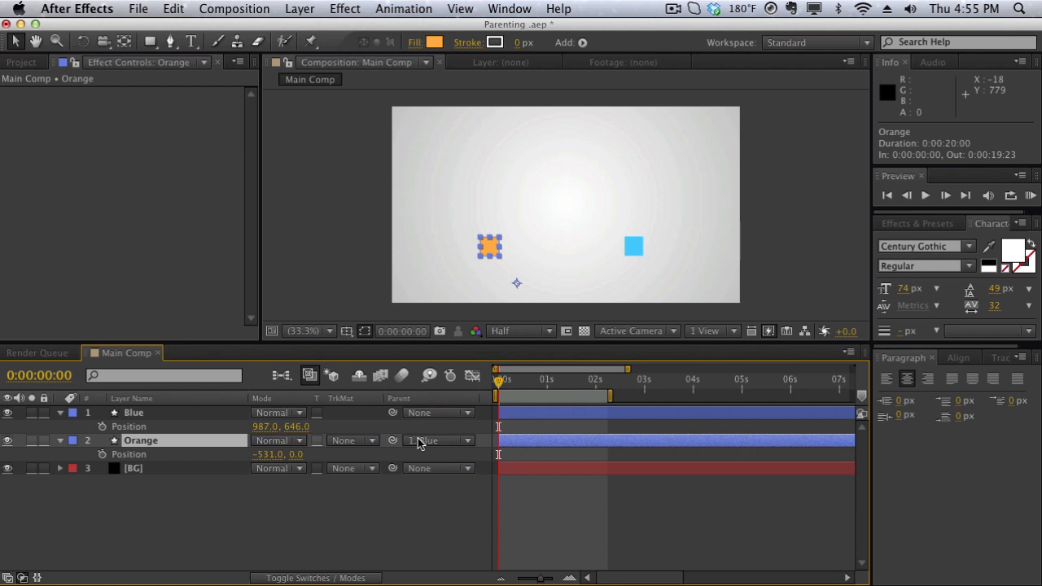
left_click(418, 442)
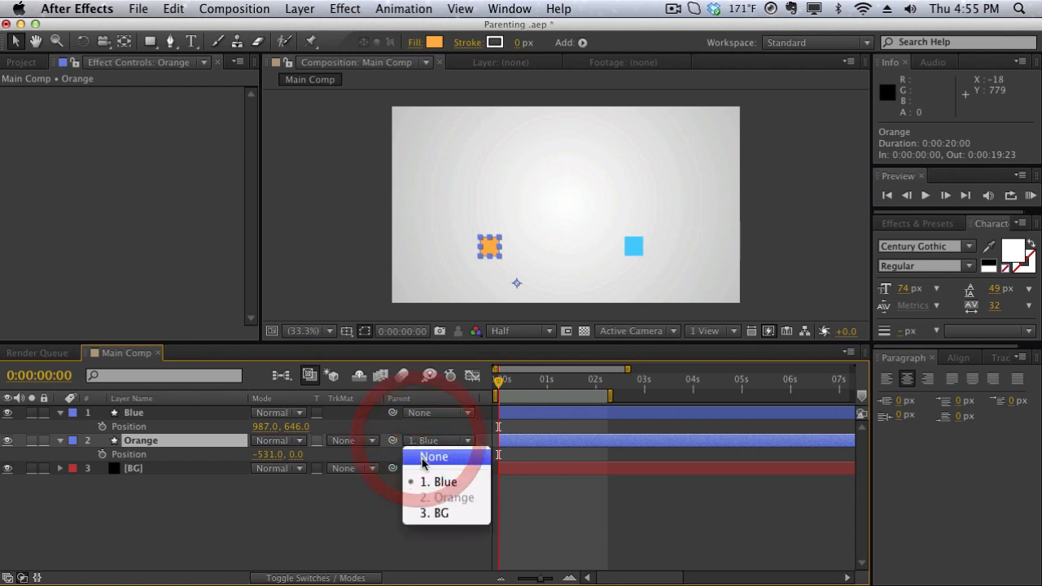
left_click(421, 458)
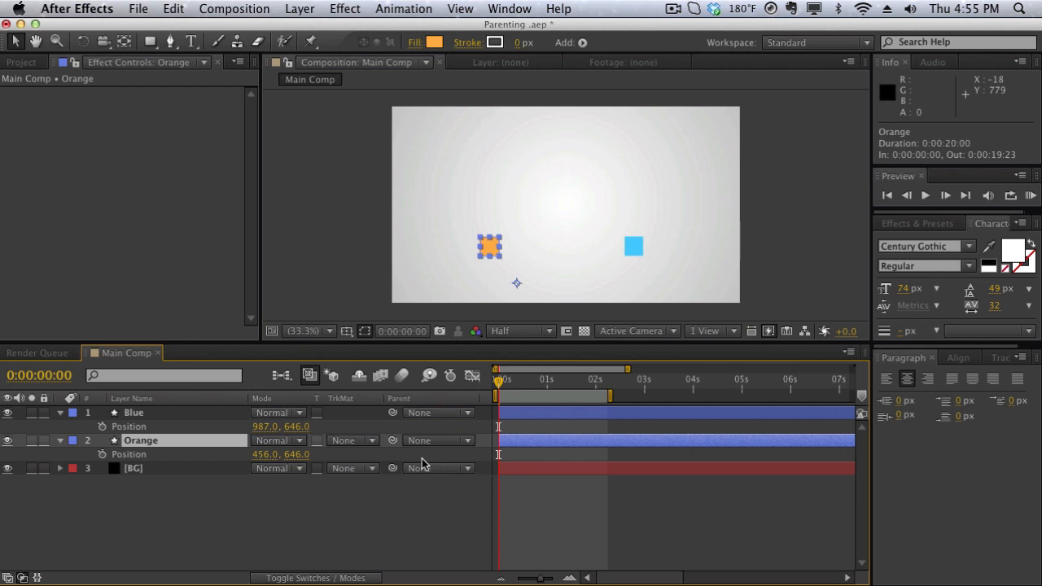
Link the Orange layer's Position to Blue's Position with an expression pick whip and move the time to 0:00:03:02
left_click(148, 426)
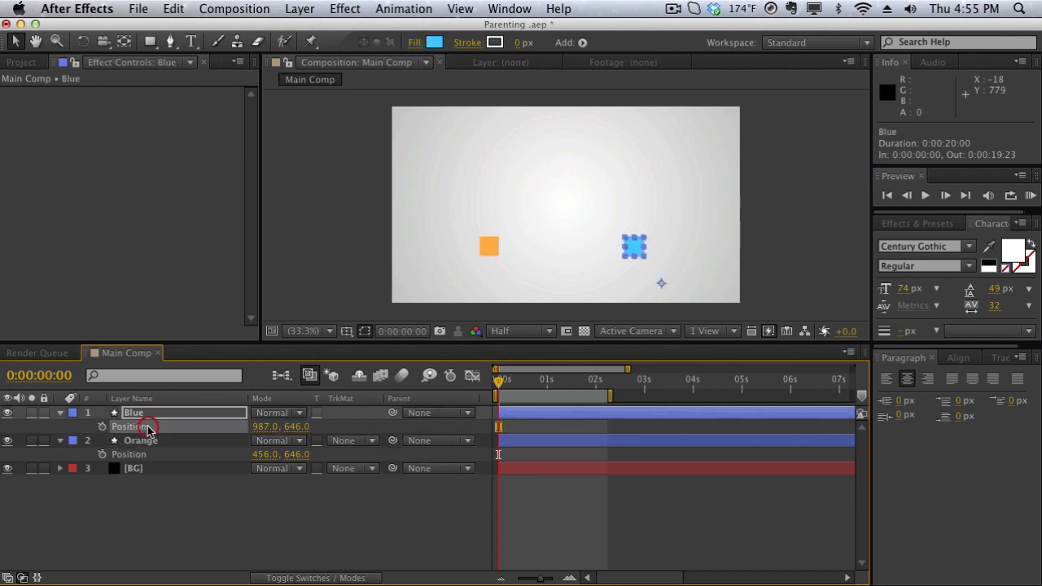
left_click(147, 455)
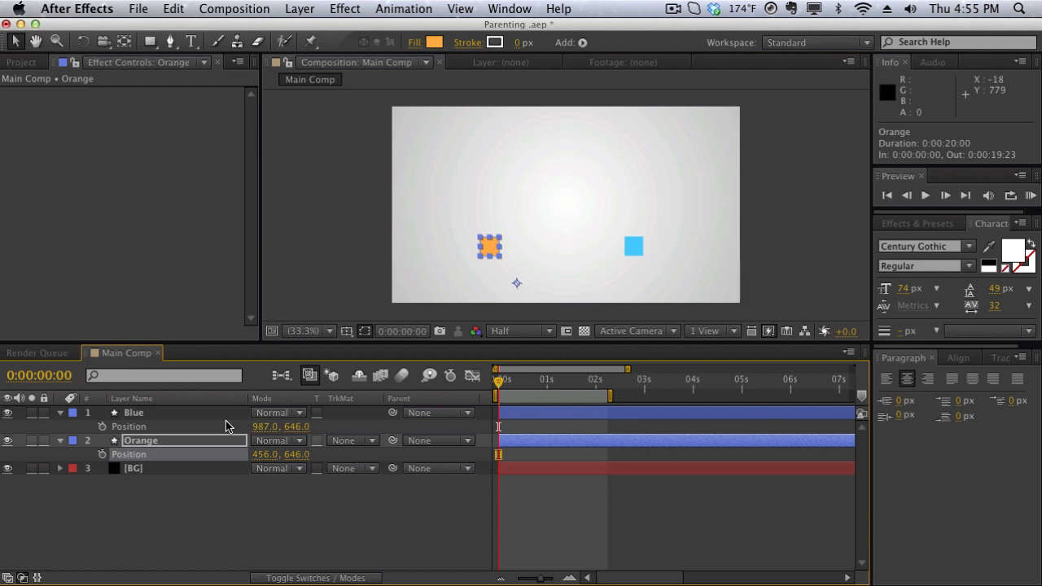
left_click(103, 456, "alt")
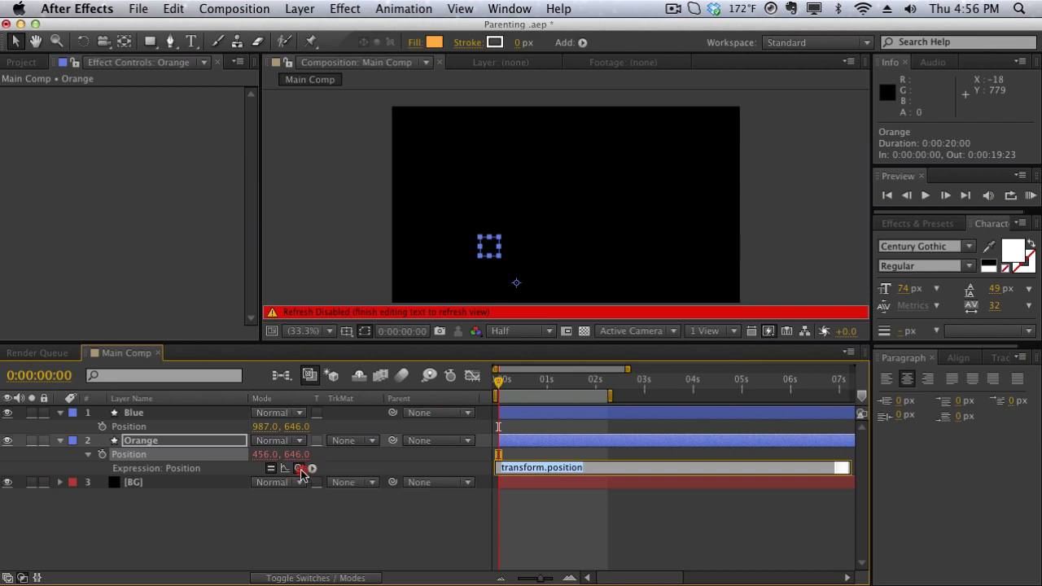
left_click_drag(300, 472, 215, 432)
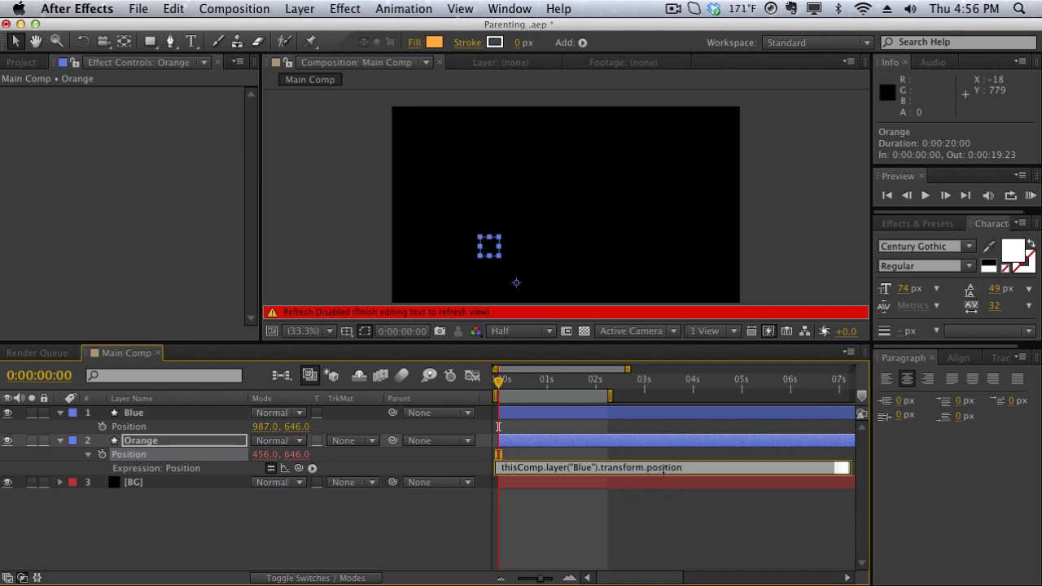
left_click(649, 385)
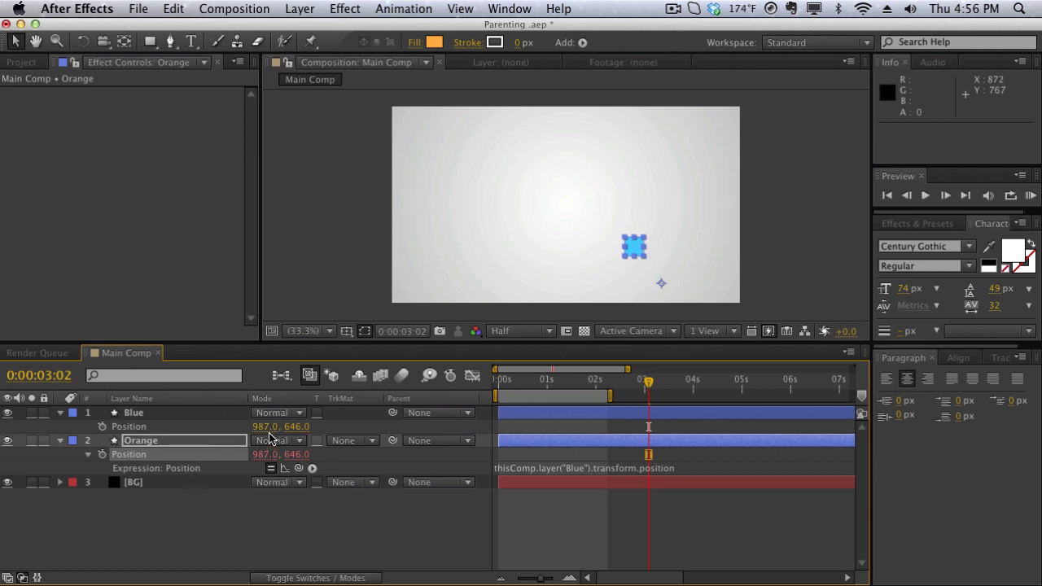
Set the Blue layer's Position to 883, 441, briefly hiding Blue along the way to check the Orange layer beneath
left_click_drag(266, 431, 7, 440)
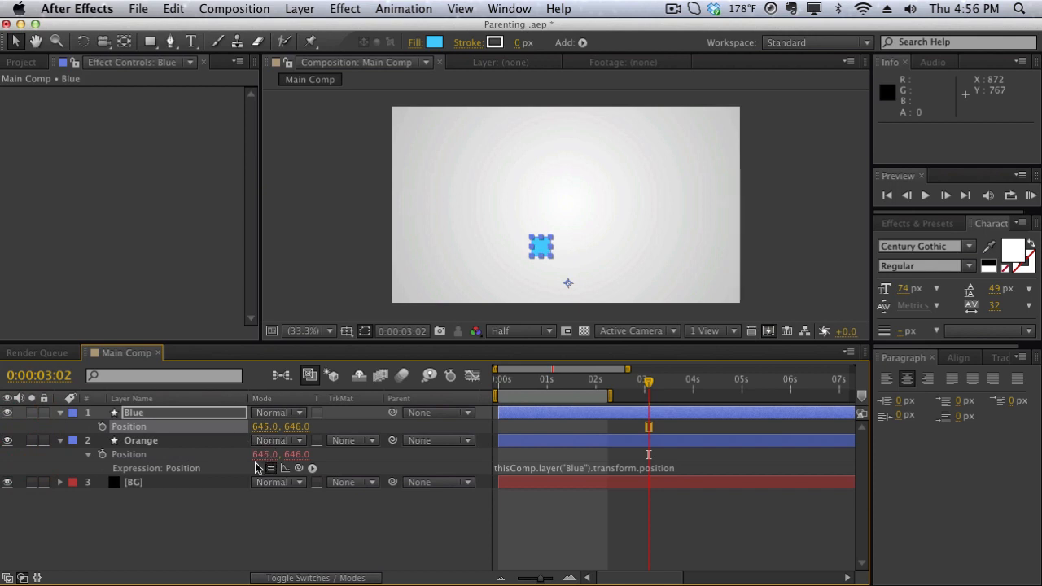
left_click_drag(269, 427, 198, 433)
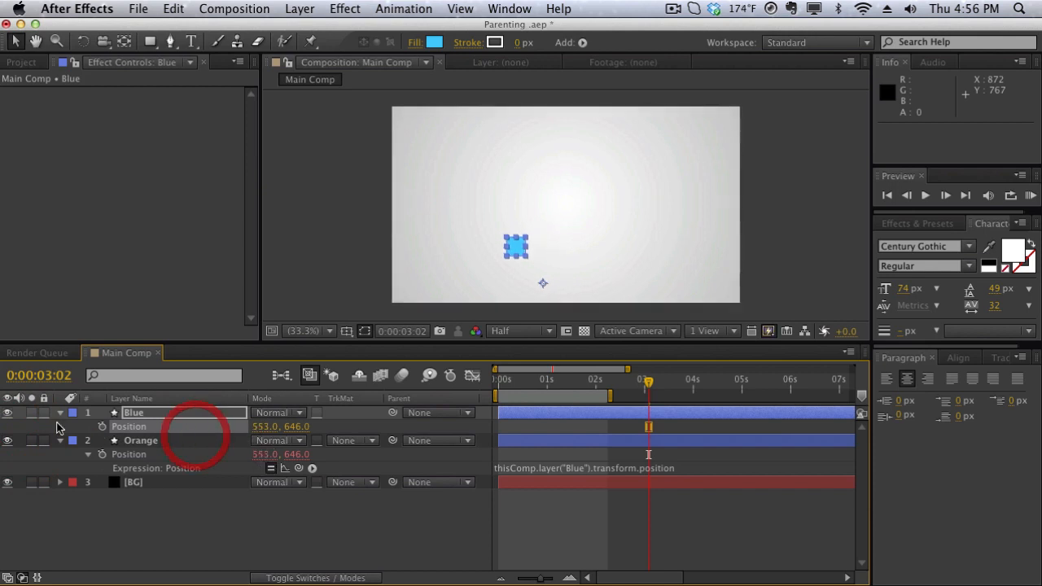
left_click(7, 414)
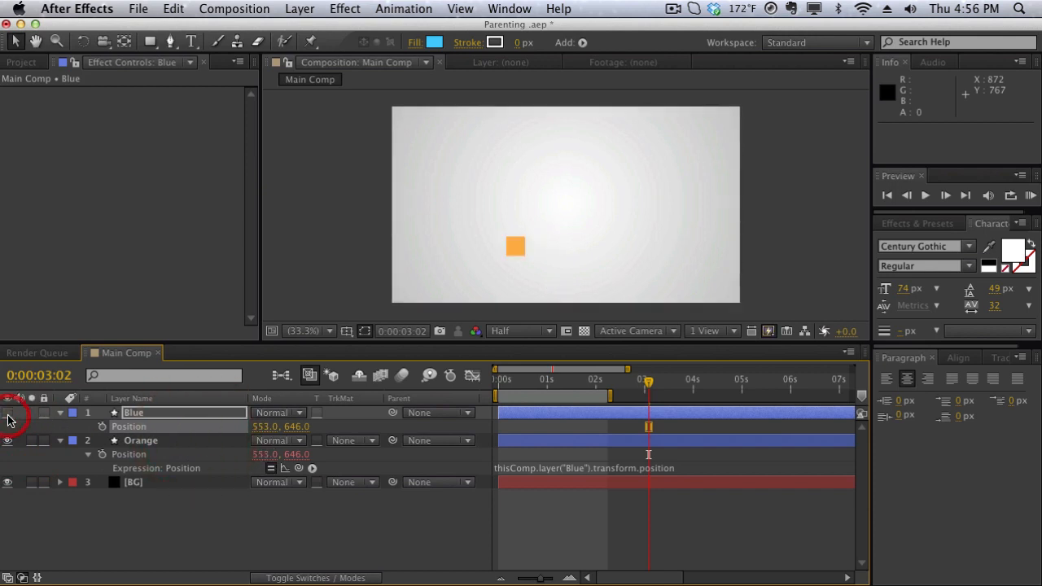
left_click(7, 414)
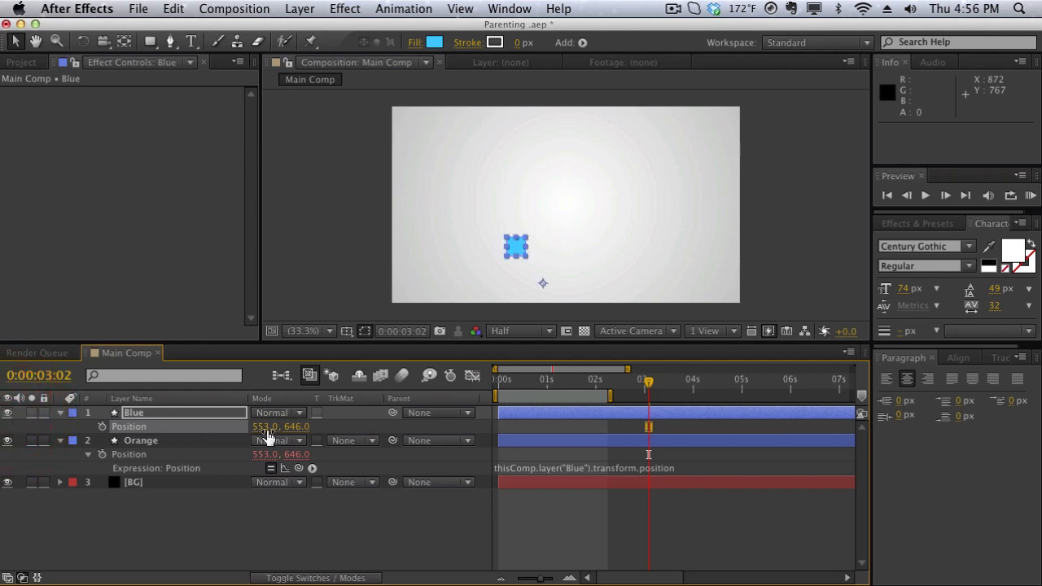
left_click_drag(269, 427, 529, 416)
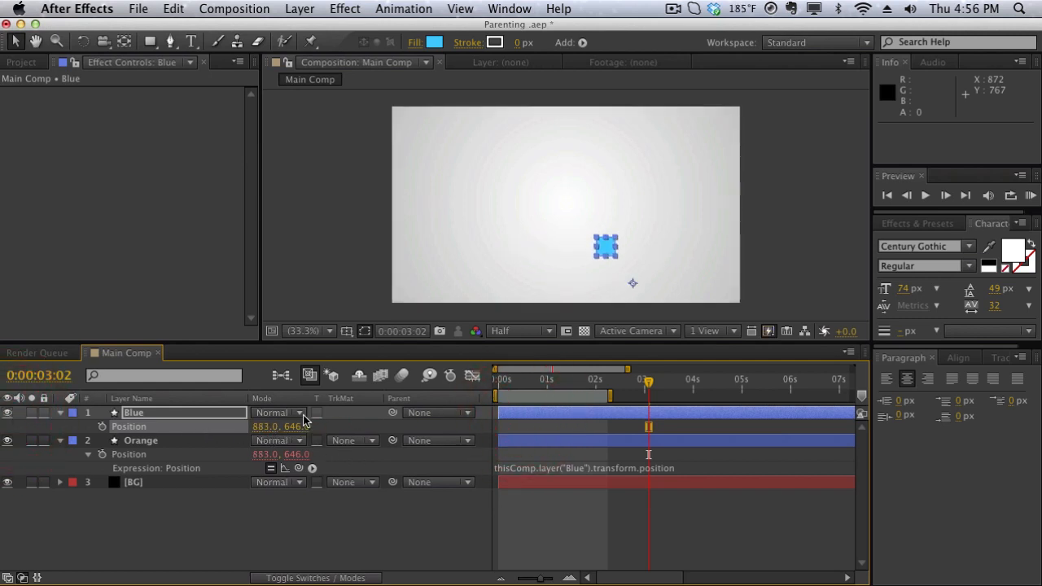
left_click_drag(302, 426, 116, 442)
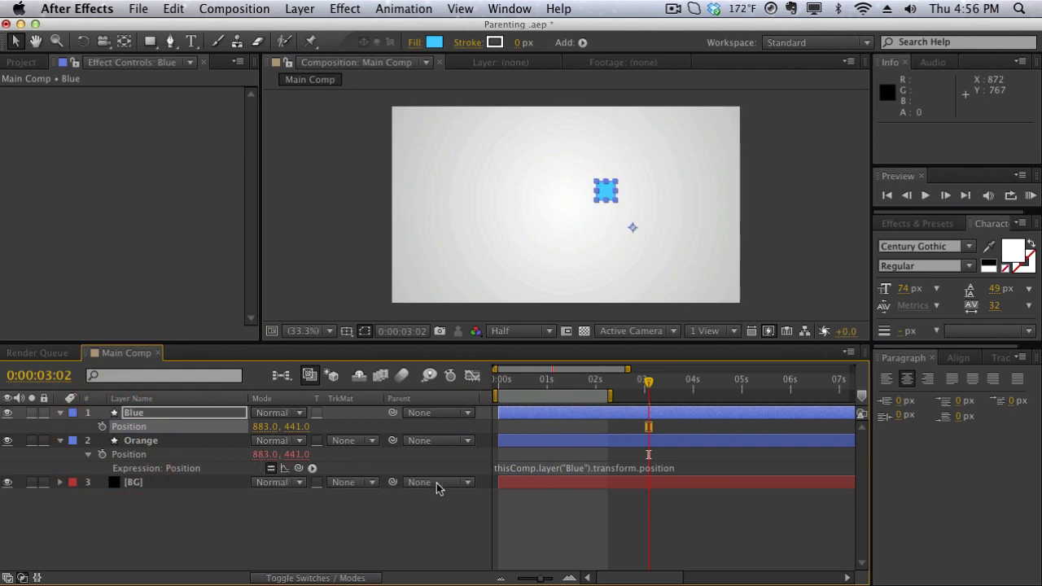
Disable the Orange layer's Position expression, parent Orange to Blue, and shift Blue to X position 851
left_click(169, 452)
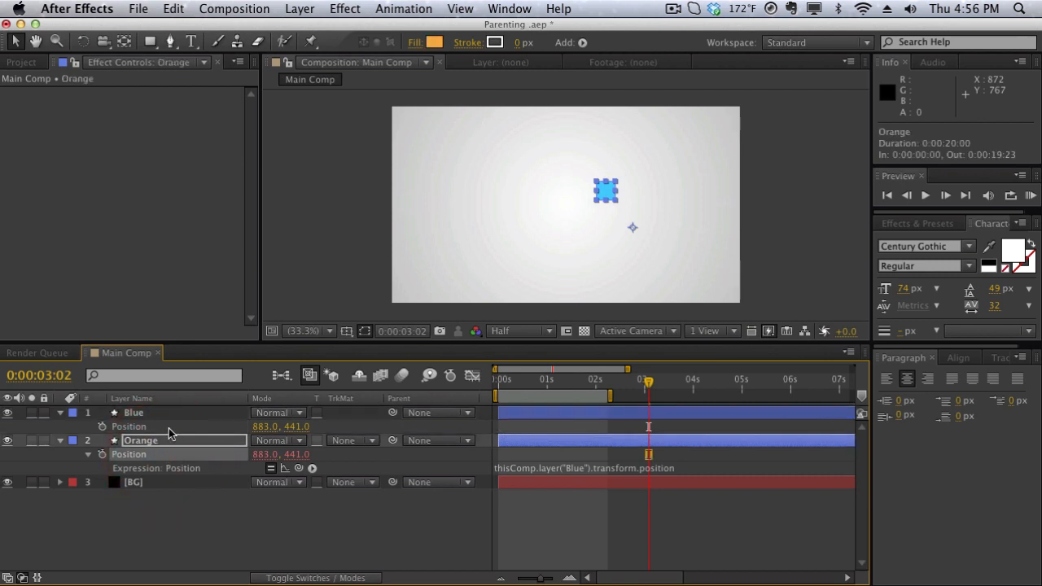
left_click(168, 428)
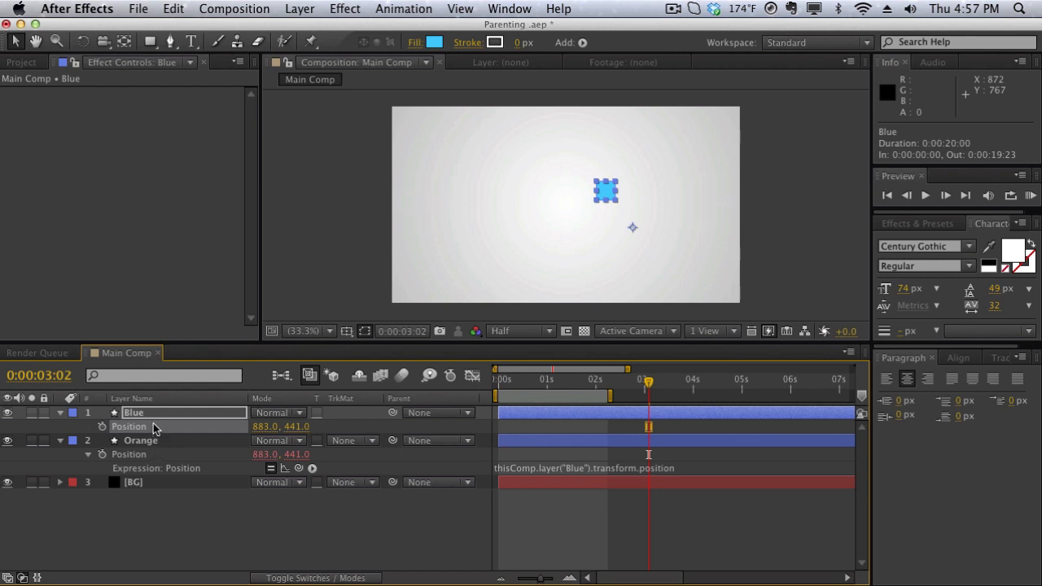
left_click(271, 469)
left_click_drag(392, 440, 261, 456)
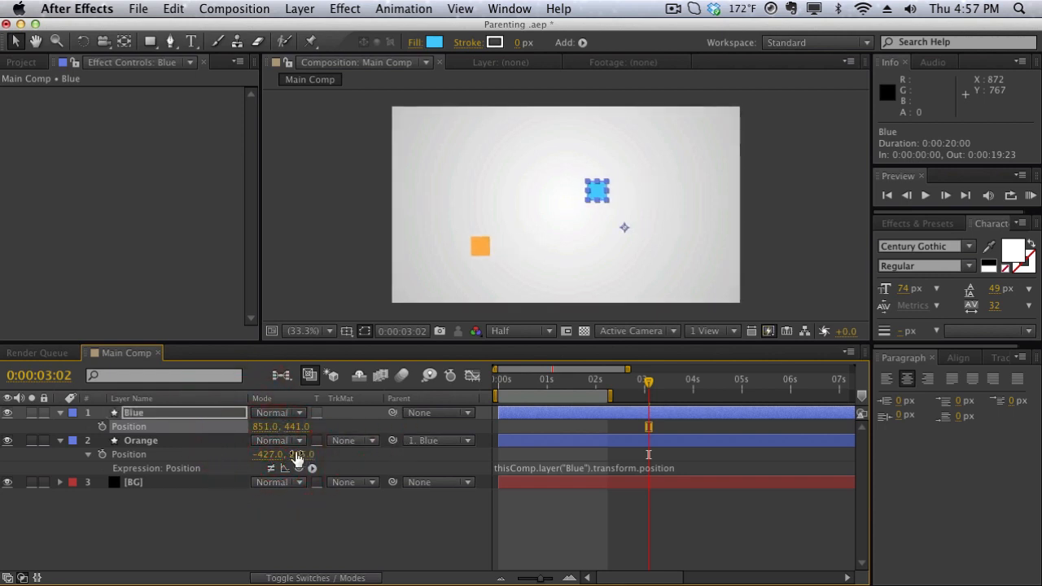
Reset the Orange layer's parent to None and remove its Position expression
left_click(126, 455)
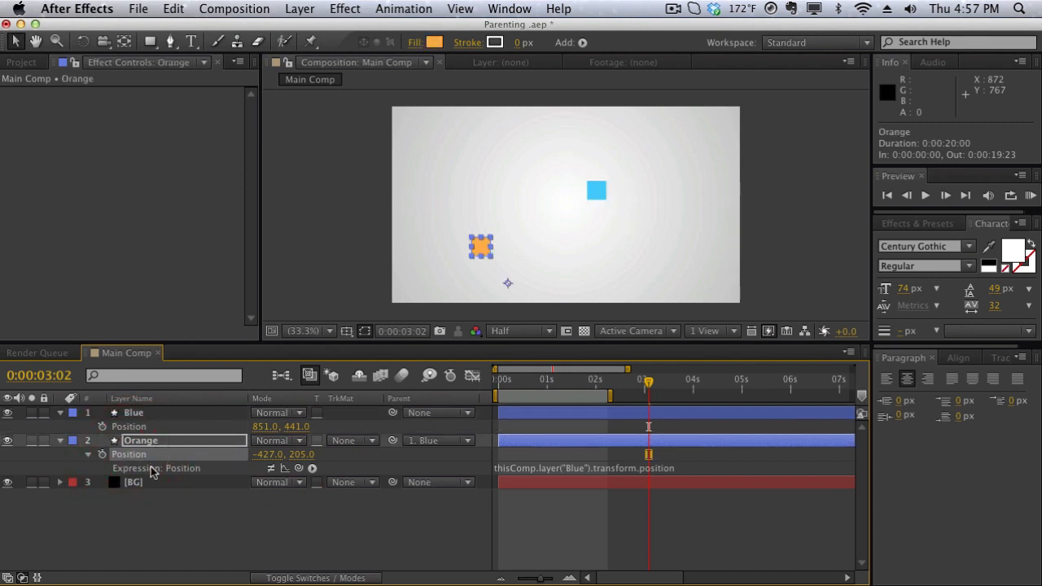
left_click(424, 441)
left_click(430, 421)
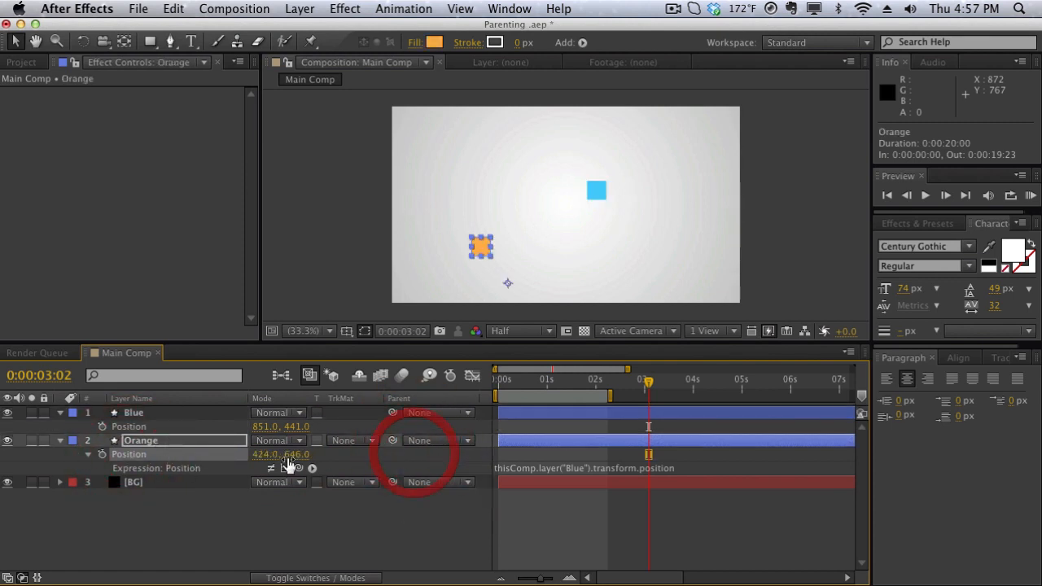
left_click(103, 454, "alt")
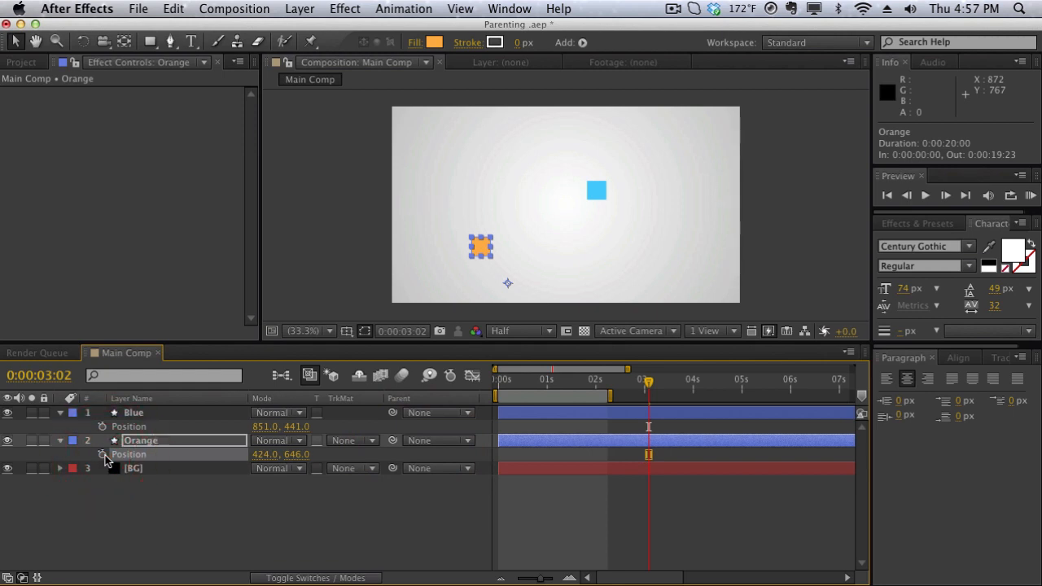
Add an expression linking Orange's Position to Blue's Position again, and disable that expression
left_click(102, 455, "alt")
left_click_drag(299, 468, 149, 426)
left_click(306, 237)
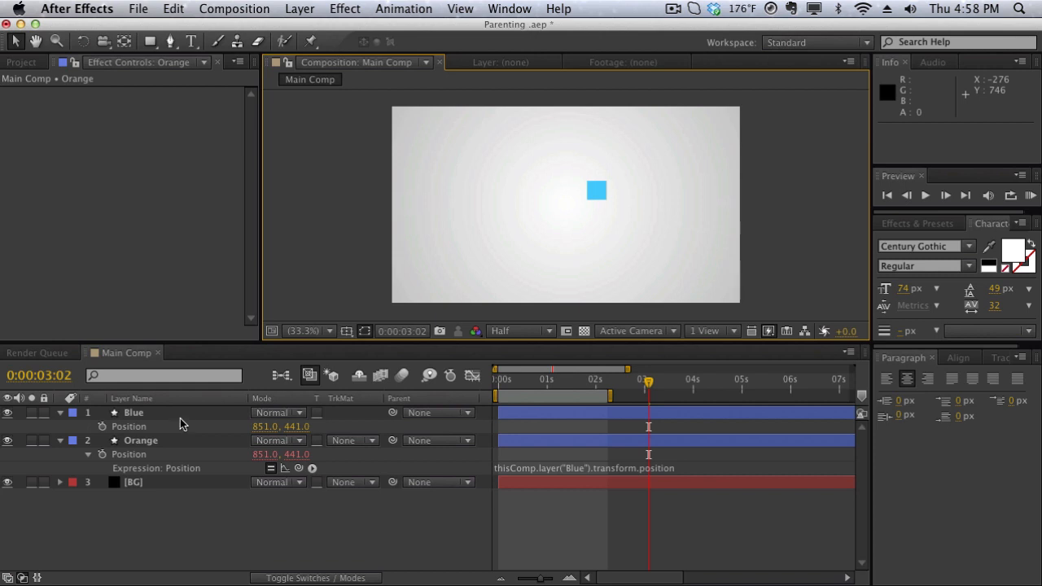
left_click(271, 468)
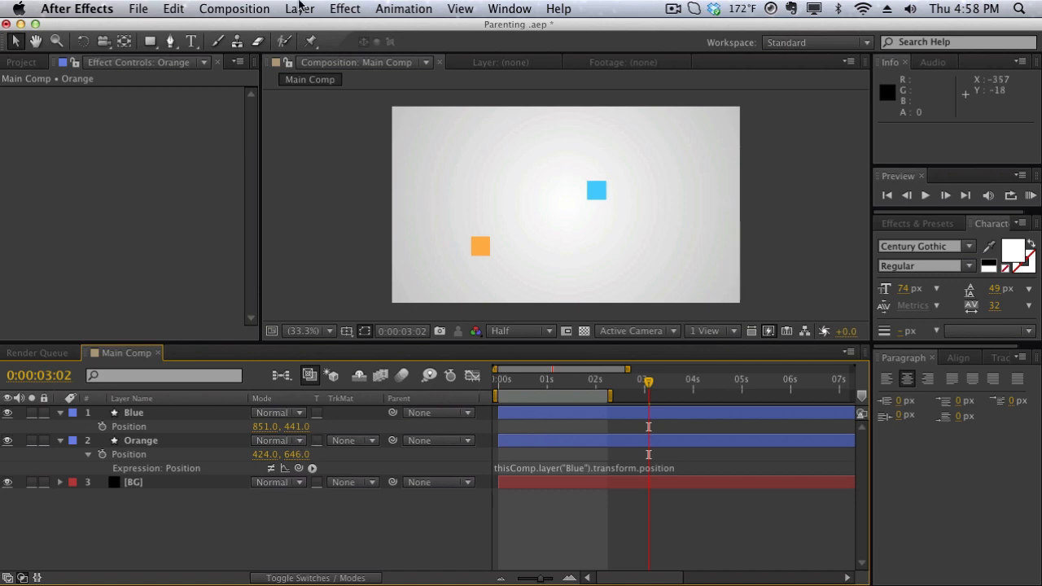
Add a new null object layer to Main Comp
left_click(300, 8)
mouse_move(359, 31)
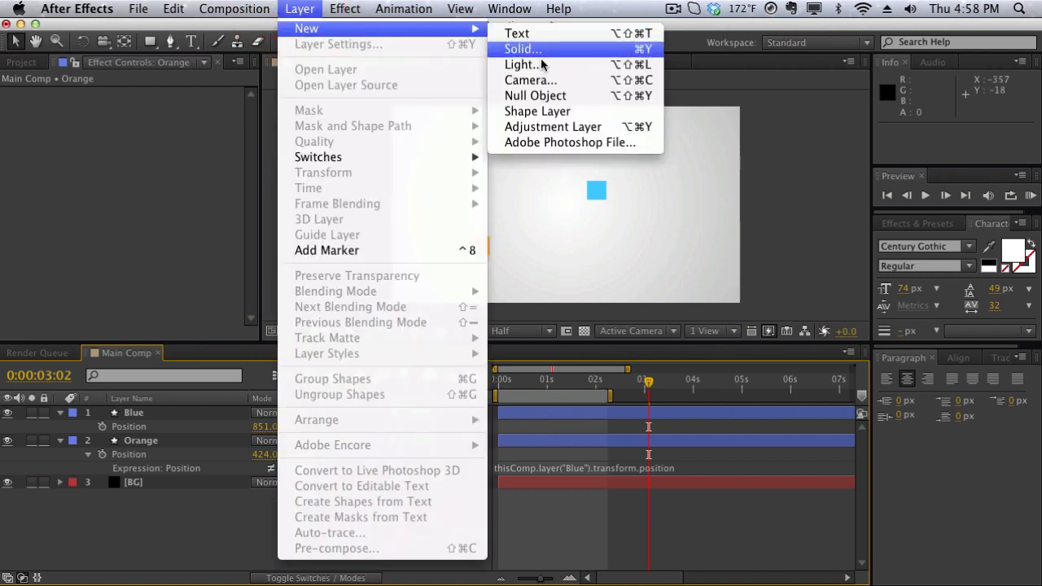
left_click(539, 95)
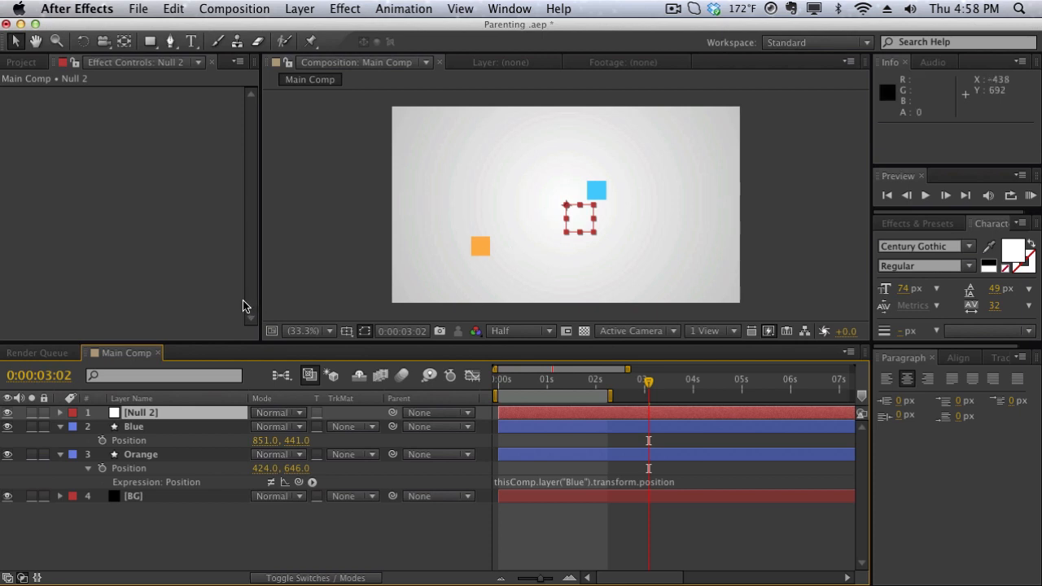
left_click(150, 414)
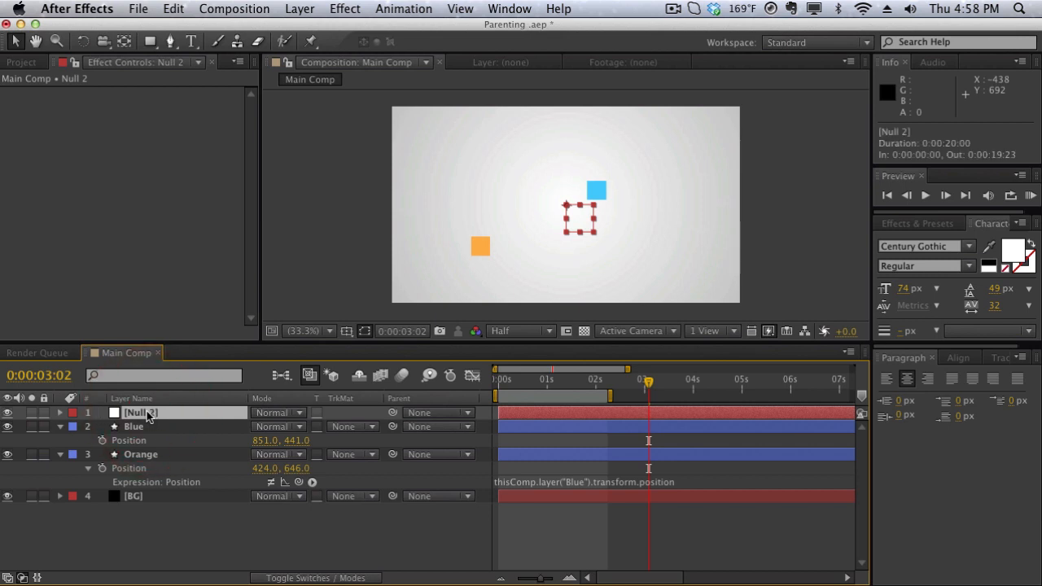
key("Return")
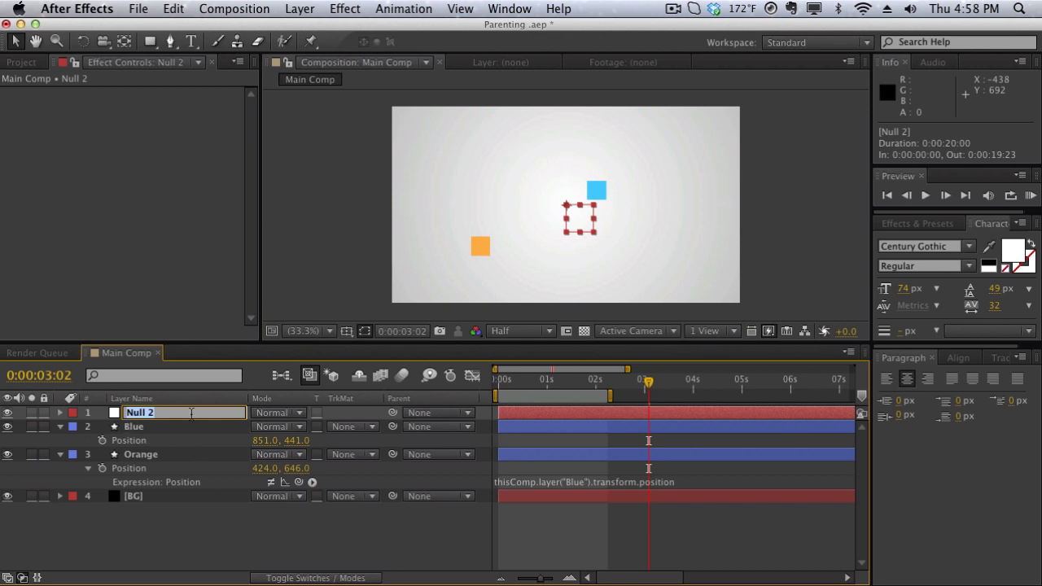
left_click(198, 427)
left_click(198, 412)
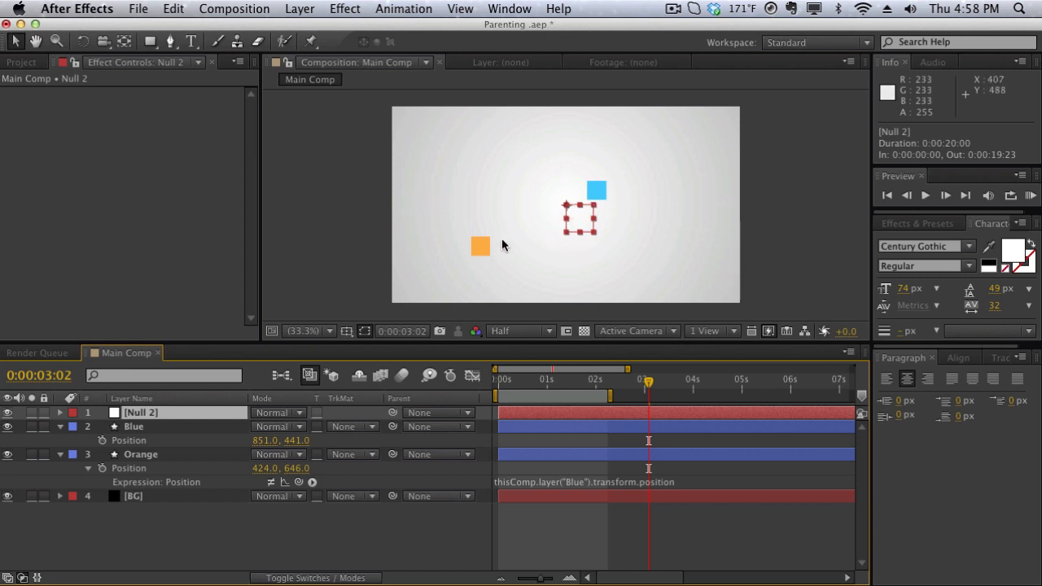
left_click(337, 269)
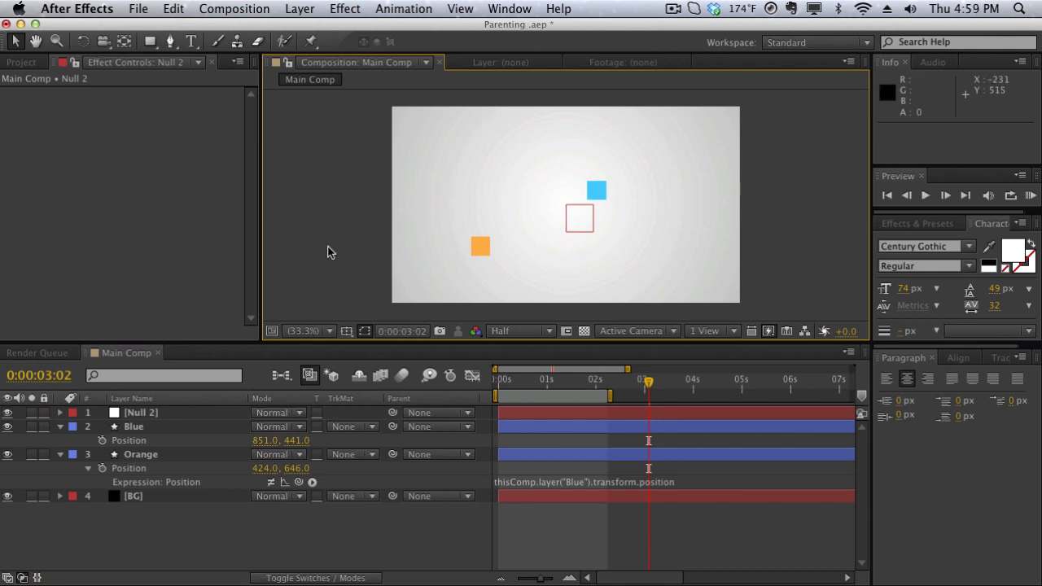
left_click(202, 414)
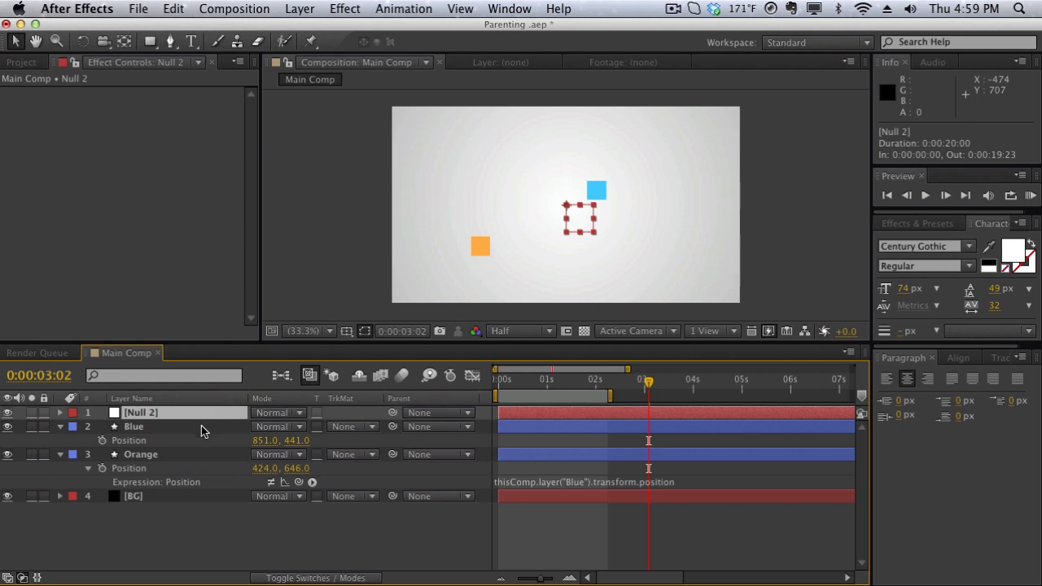
left_click(202, 428)
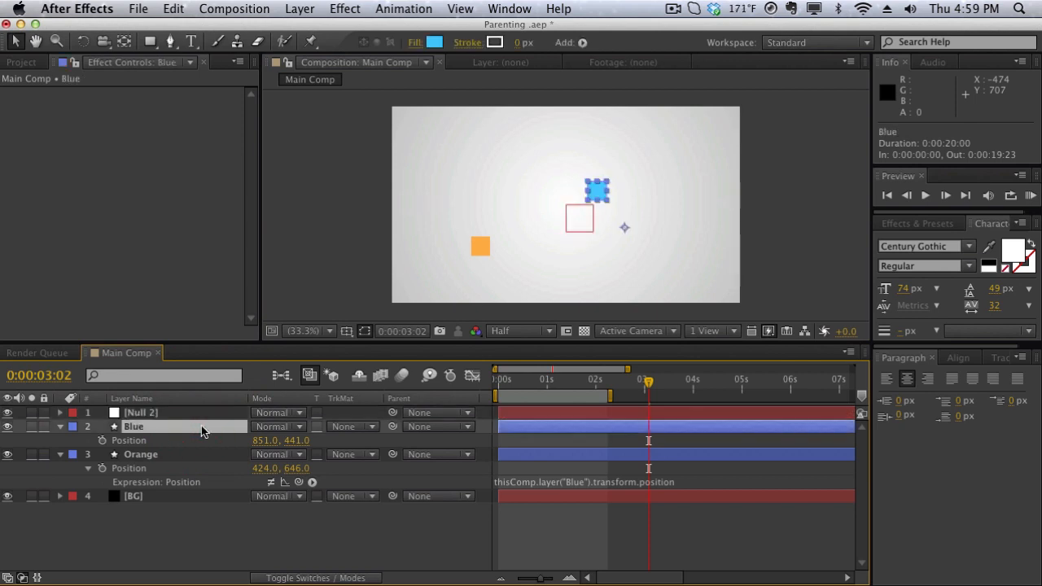
left_click(279, 297)
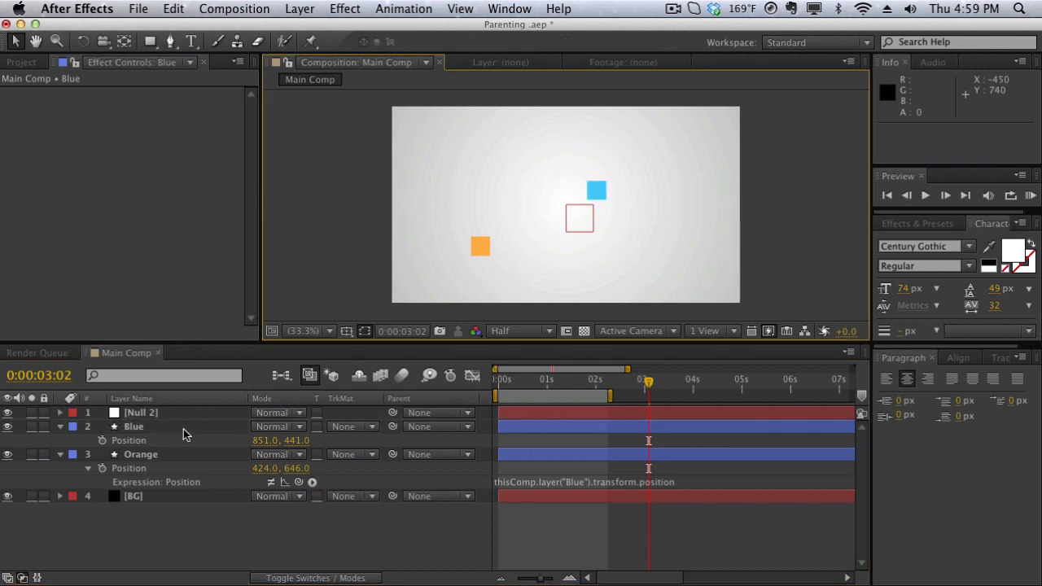
Reveal the null layer's Position and link the Blue layer's Position to it with an expression pick whip
left_click(186, 417)
key("p")
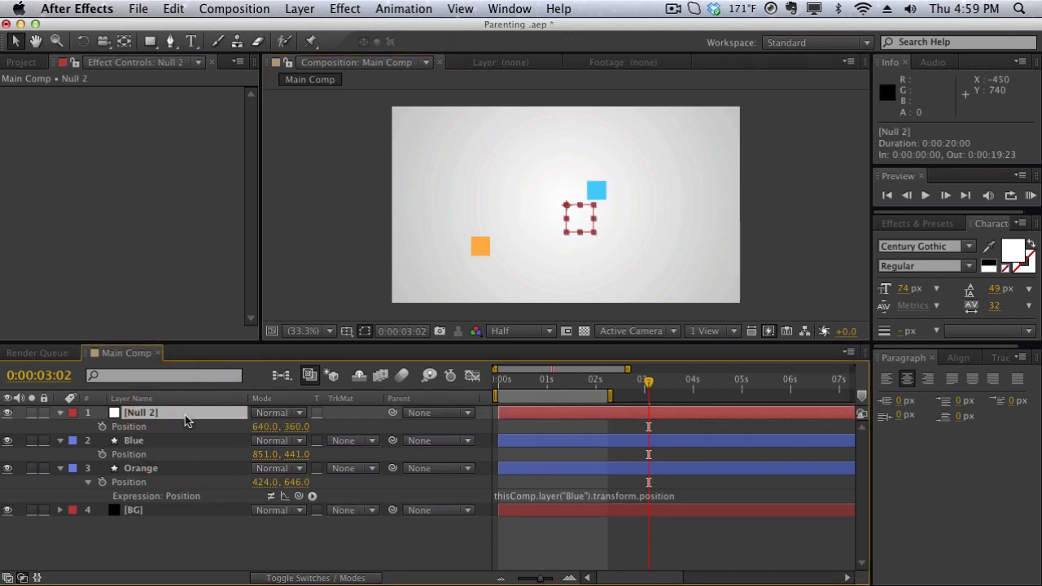
left_click(102, 454, "alt")
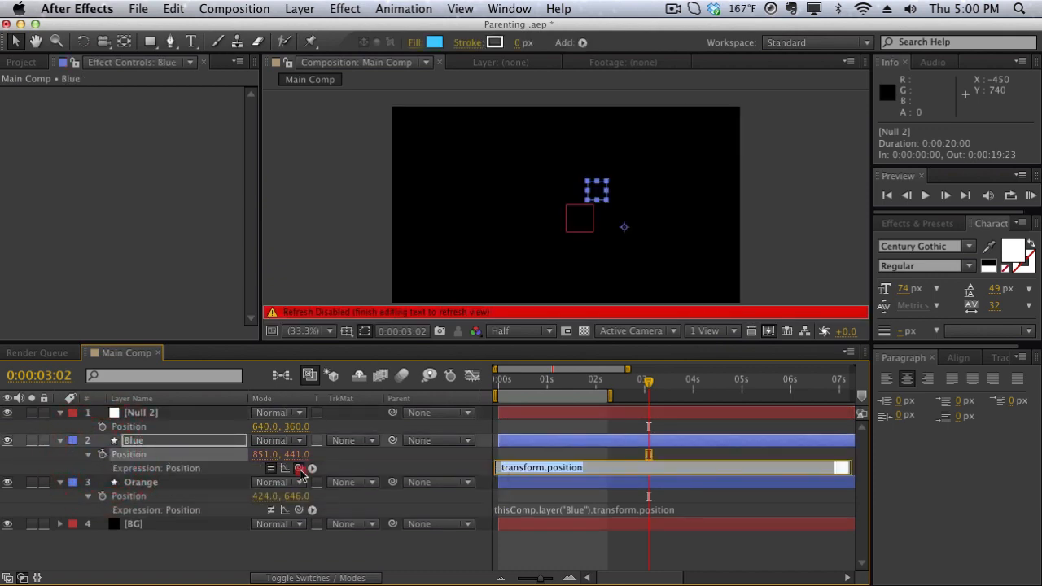
left_click_drag(299, 468, 214, 426)
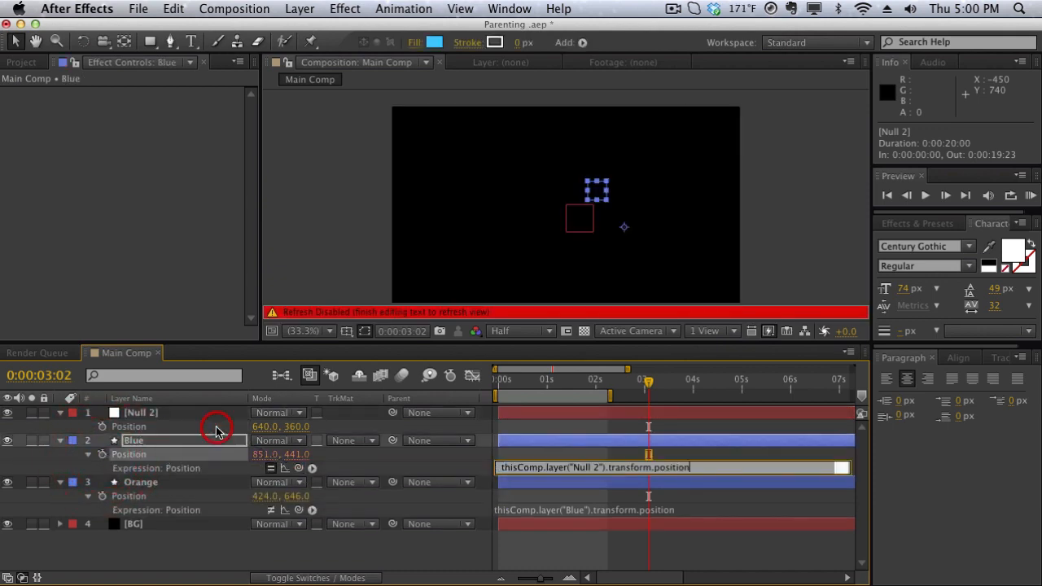
Replace the Orange layer's Position expression with one linked to the null layer's Position
left_click(101, 495, "alt")
left_click(102, 496, "alt")
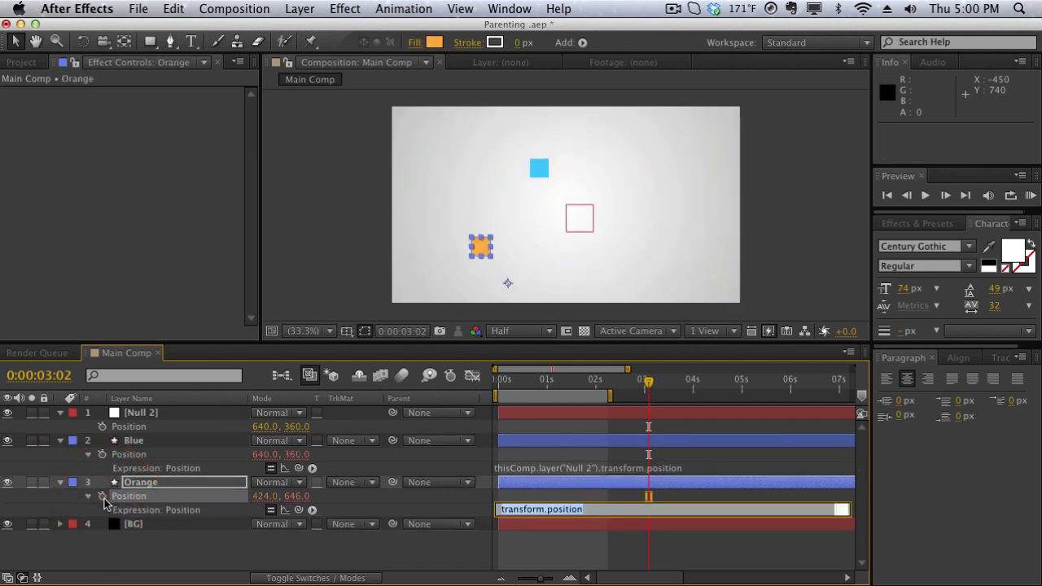
left_click_drag(299, 510, 218, 425)
left_click(295, 216)
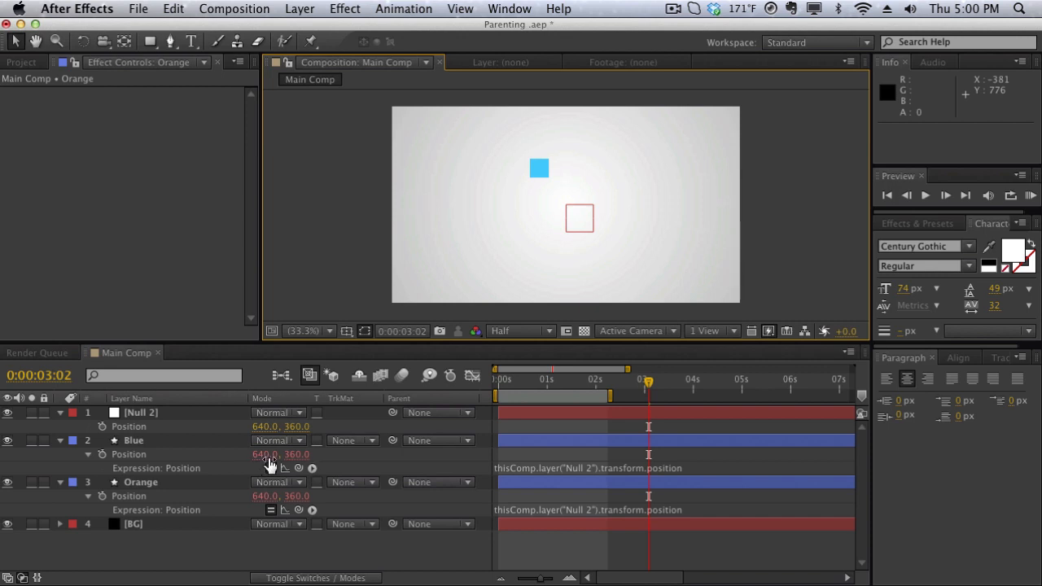
Try to change the Blue layer's X position while its Position expression is active
left_click(270, 467)
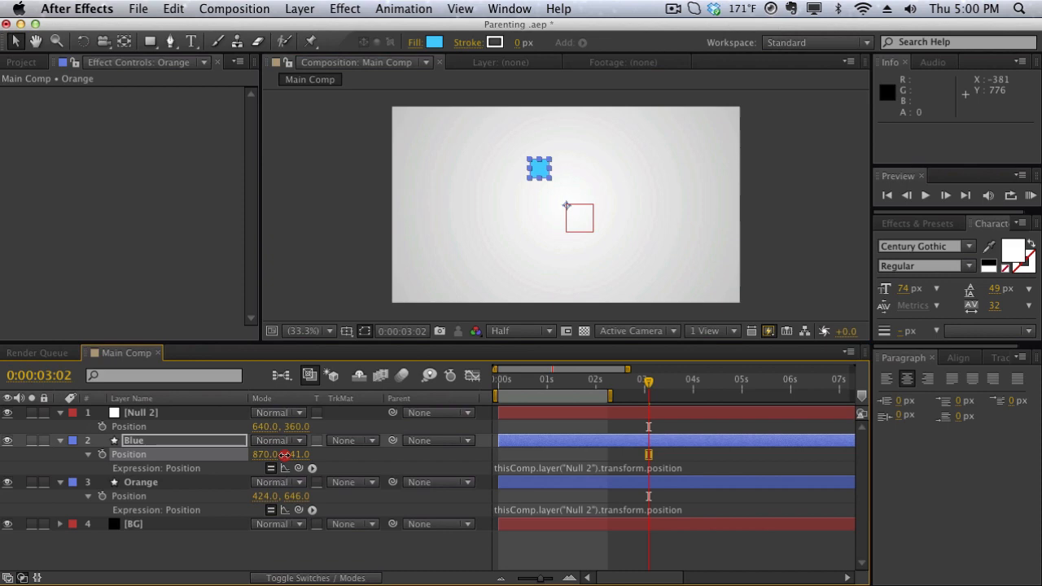
left_click(382, 456)
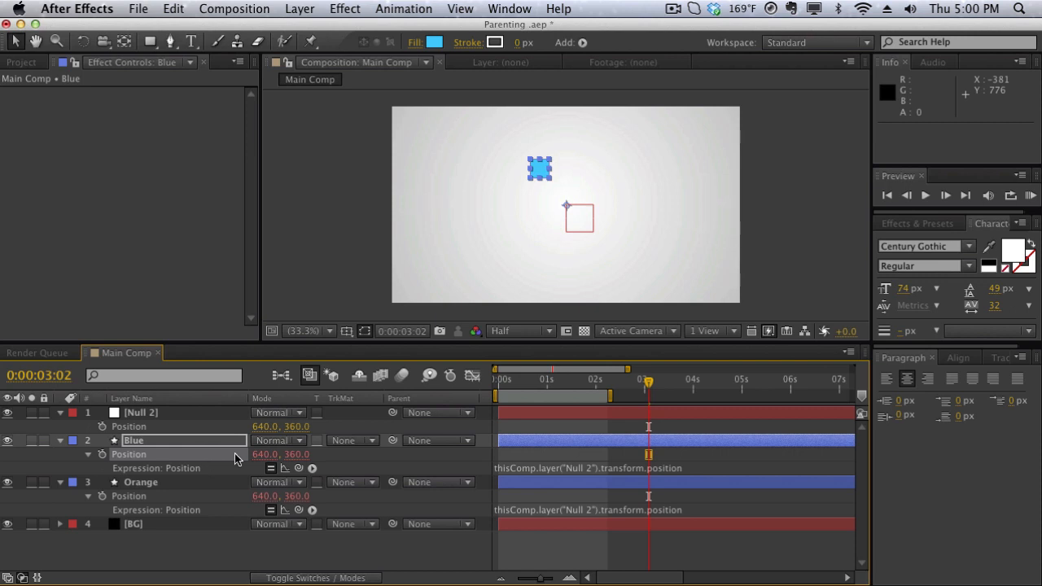
Disable the Position expressions on both the Blue and Orange layers without deleting them
left_click(272, 468)
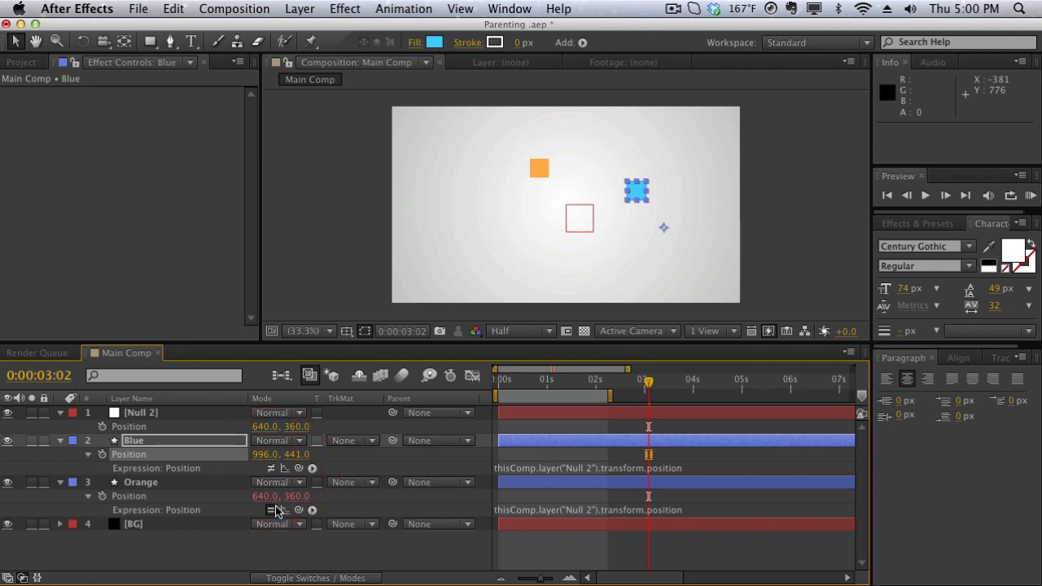
left_click(271, 510)
left_click(276, 545)
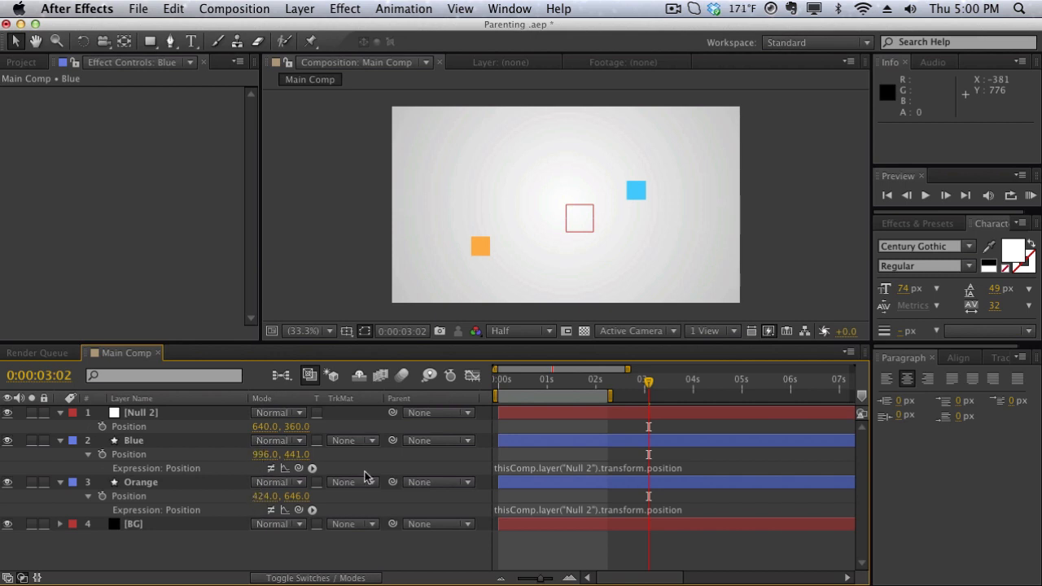
Parent the Blue and Orange layers to the Null 2 layer
left_click(417, 441)
left_click(417, 482)
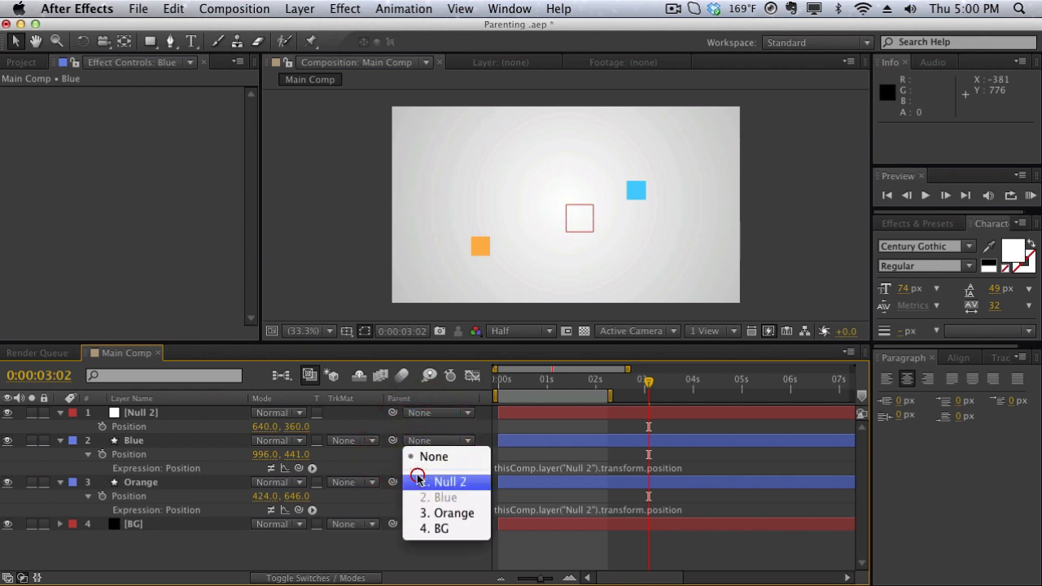
left_click(417, 485)
left_click(423, 521)
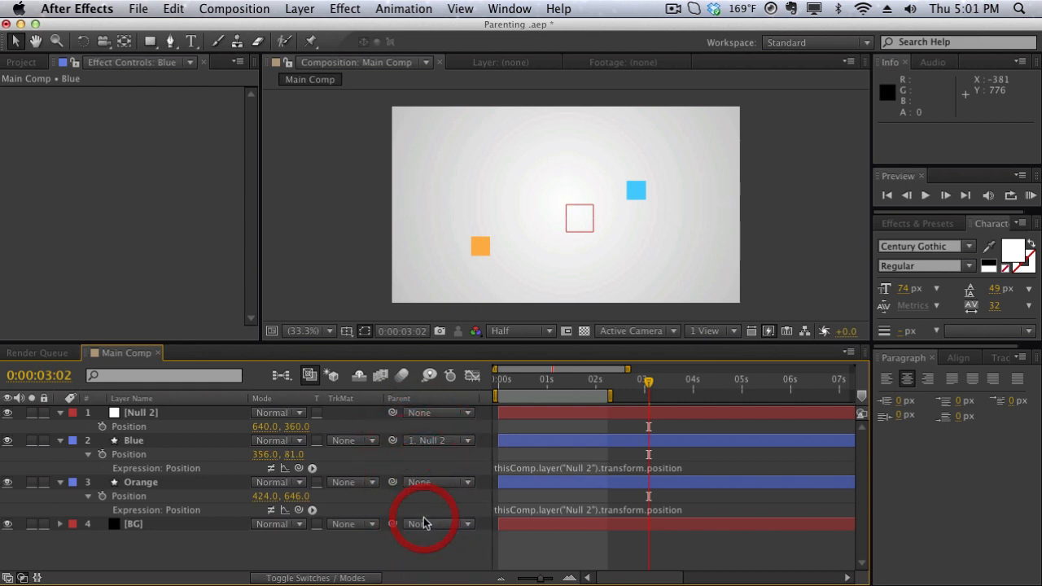
Move the Null 2 layer to X position 691, and set the Blue layer's Y position to 47
left_click(149, 414)
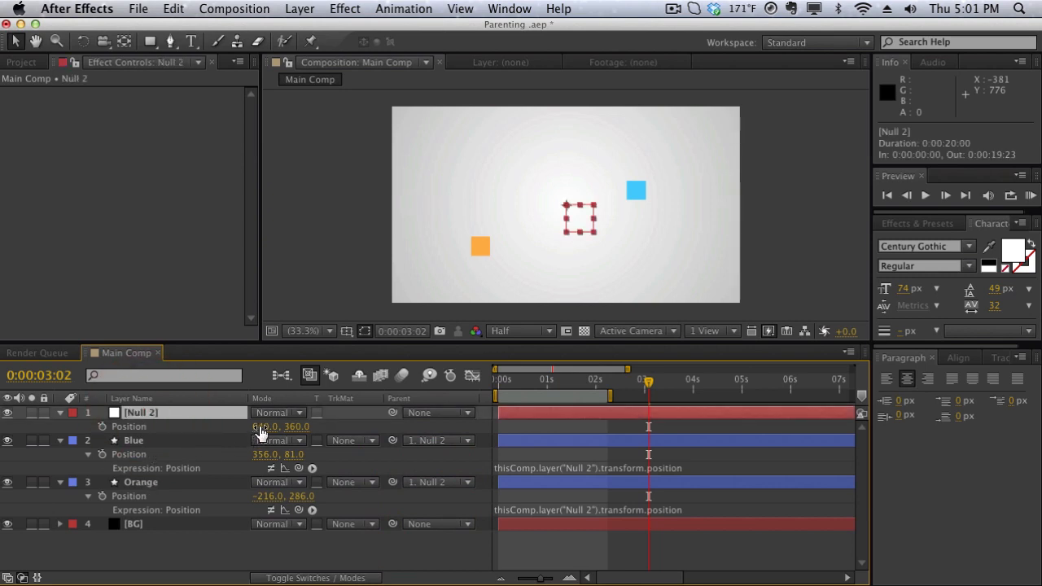
left_click_drag(259, 427, 318, 444)
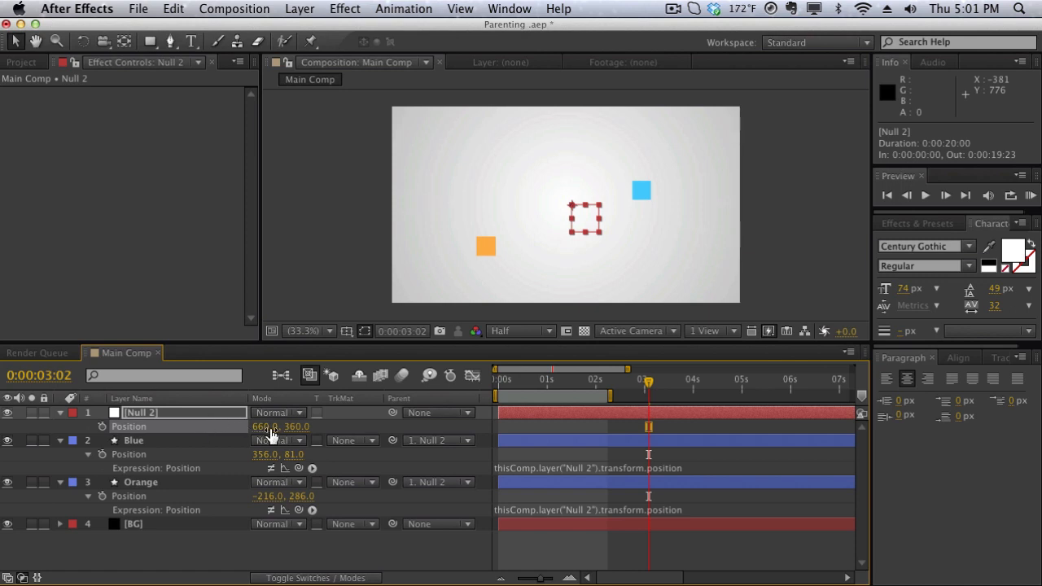
mouse_move(270, 427)
left_mouse_down()
mouse_move(306, 426)
mouse_move(272, 418)
mouse_move(281, 413)
left_mouse_up()
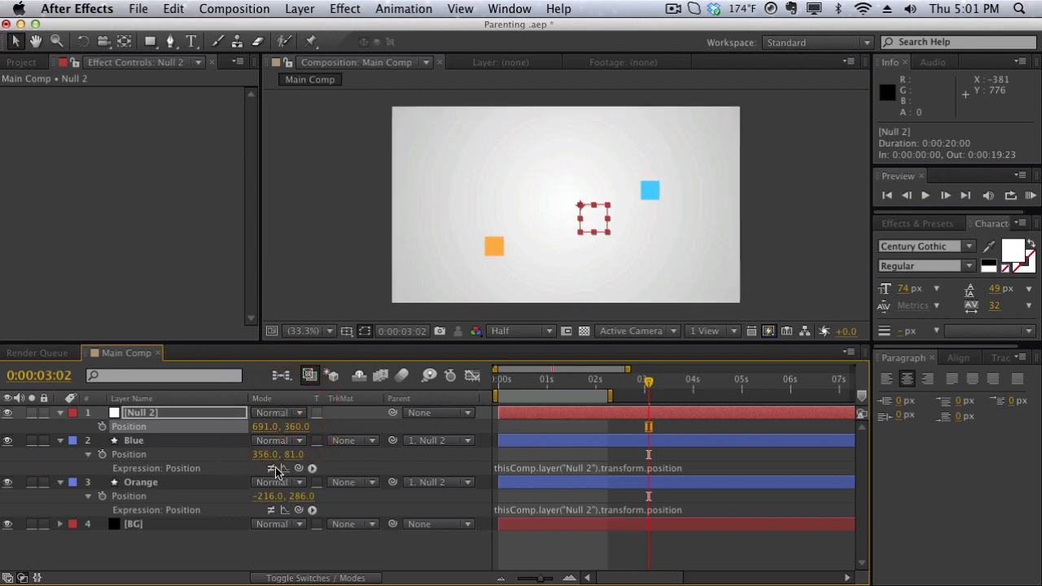
mouse_move(298, 454)
left_mouse_down()
mouse_move(234, 456)
mouse_move(285, 446)
left_mouse_up()
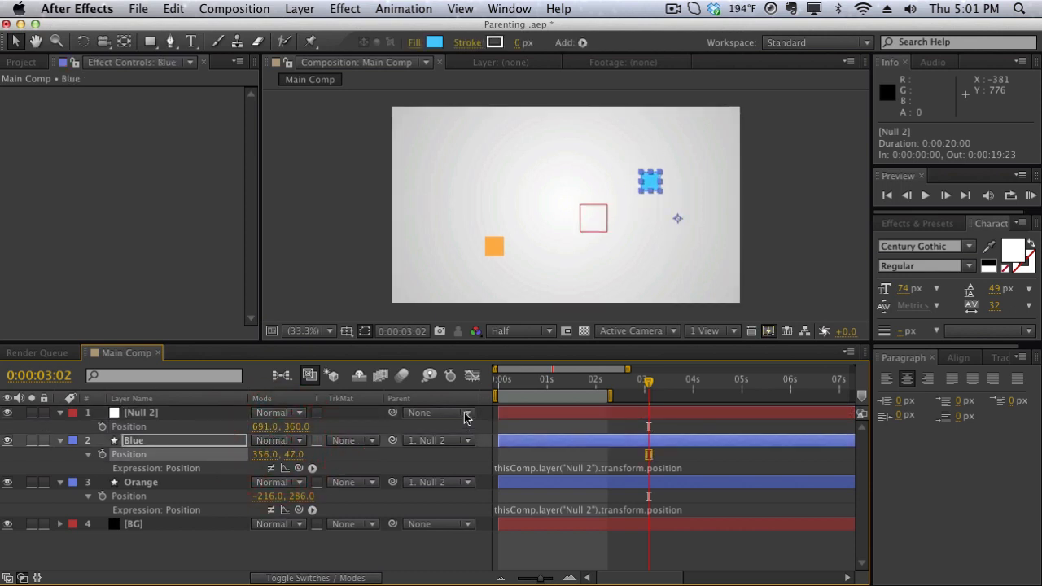
Animate Null 2's Position with a keyframe at 0:00:00:00 and another at 0:00:01:23 set to 440, 227, and scrub through the motion
key("Home")
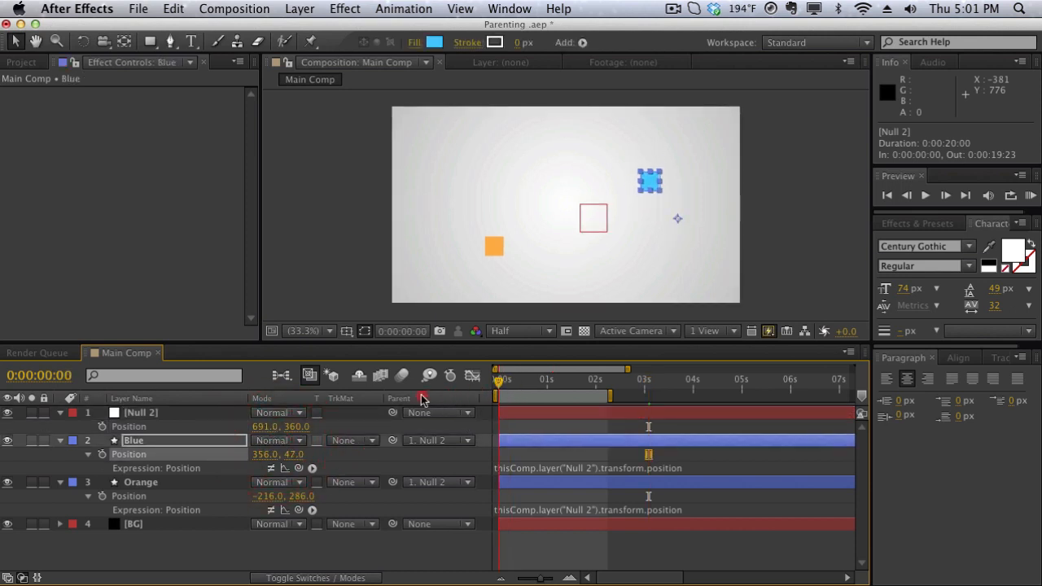
left_click(102, 426)
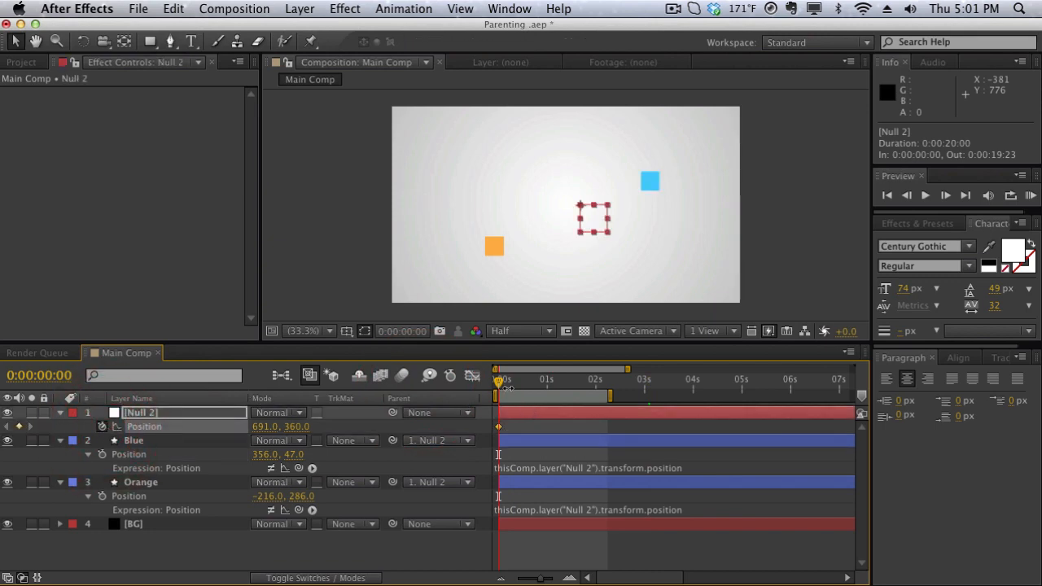
left_click_drag(508, 388, 595, 396)
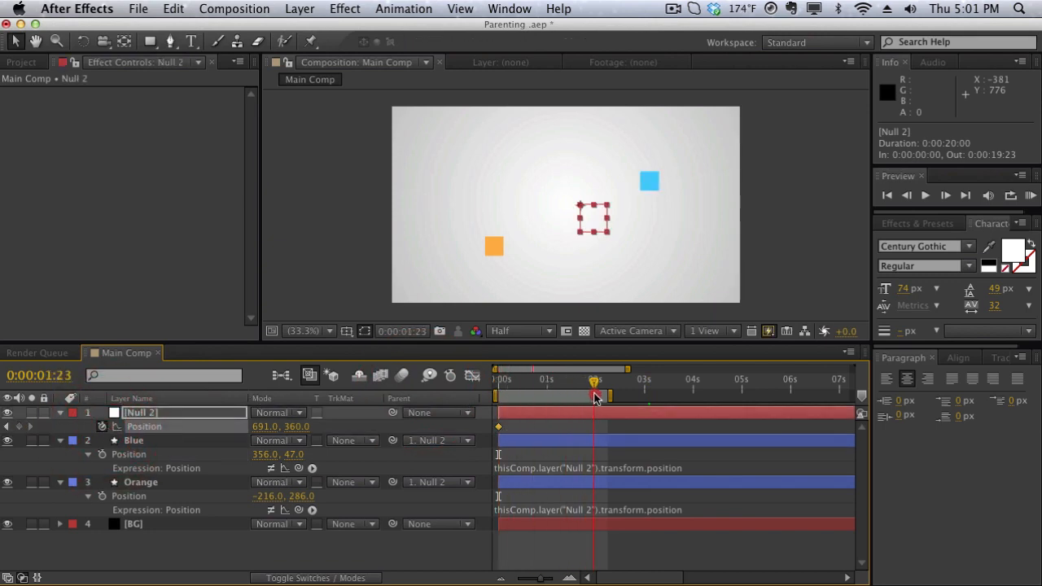
left_click_drag(297, 427, 183, 432)
left_click_drag(263, 429, 77, 453)
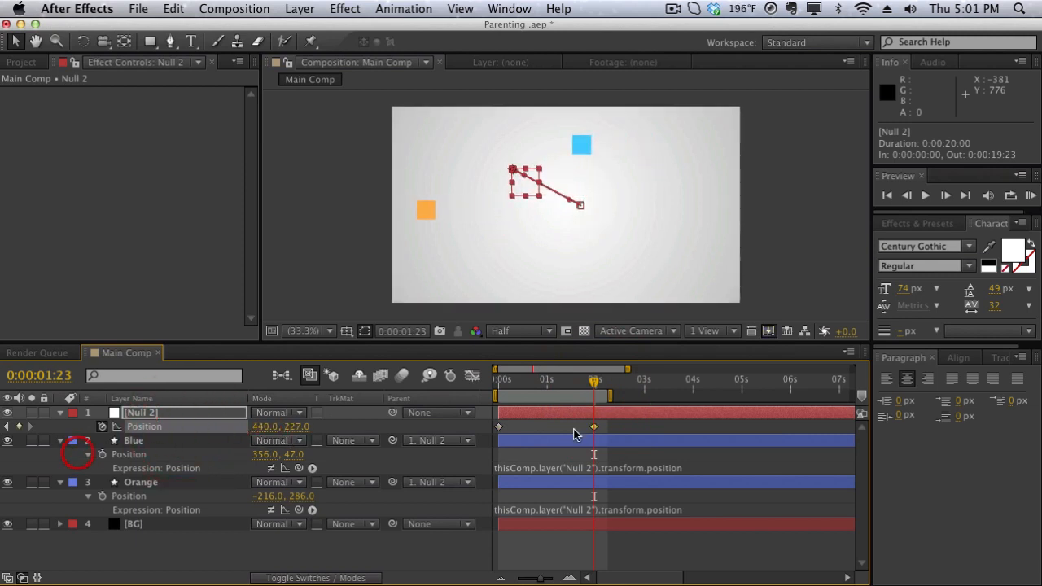
left_click_drag(595, 384, 561, 374)
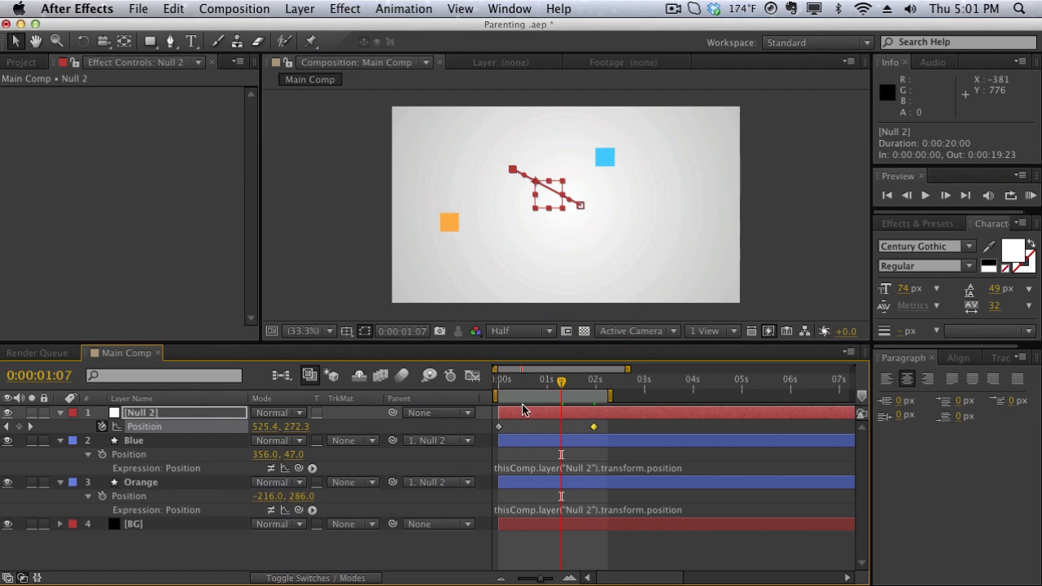
Animate the Blue layer's Position with a keyframe at 0:00:00:00 and another at 0:00:01:23 set to 206, 235
left_click_drag(538, 383, 447, 383)
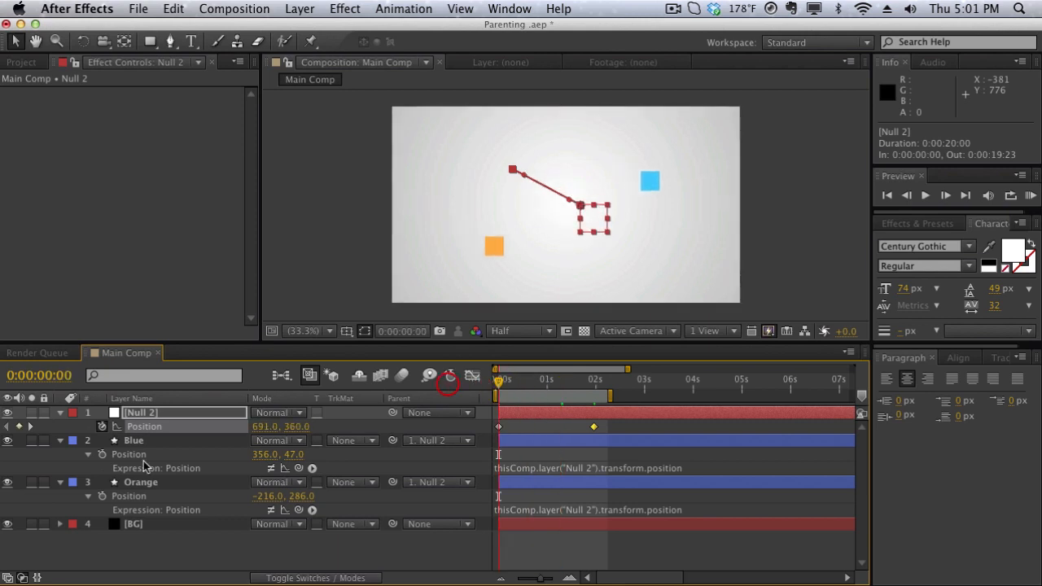
left_click(102, 454)
left_click_drag(572, 388, 595, 382)
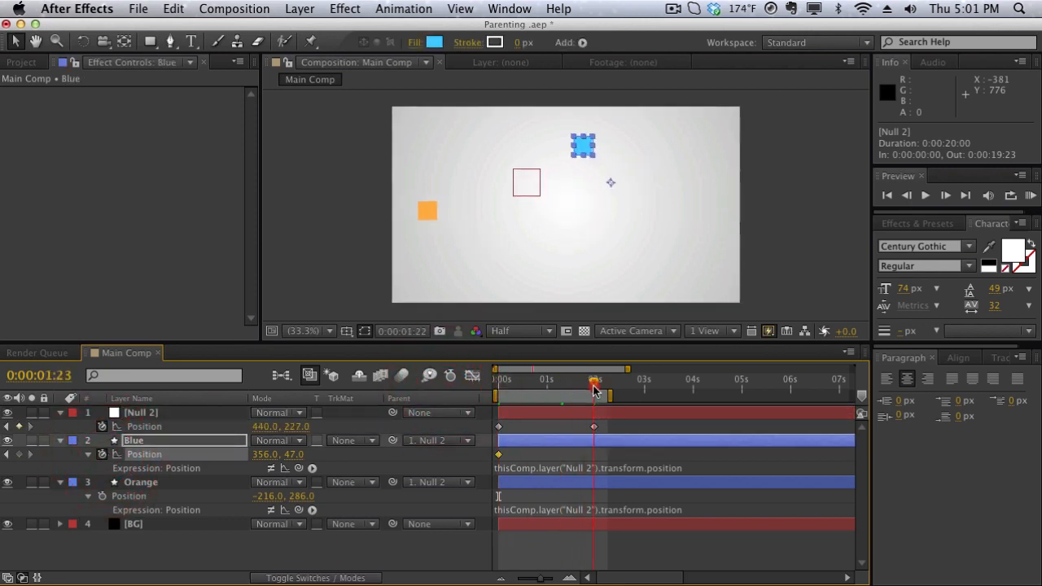
left_click_drag(292, 454, 443, 455)
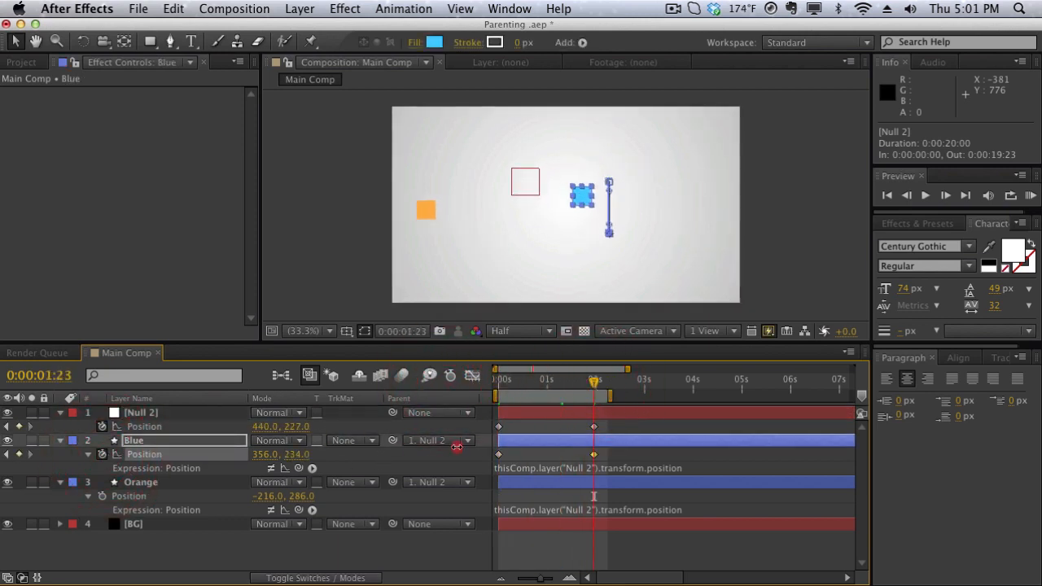
left_click_drag(265, 455, 106, 454)
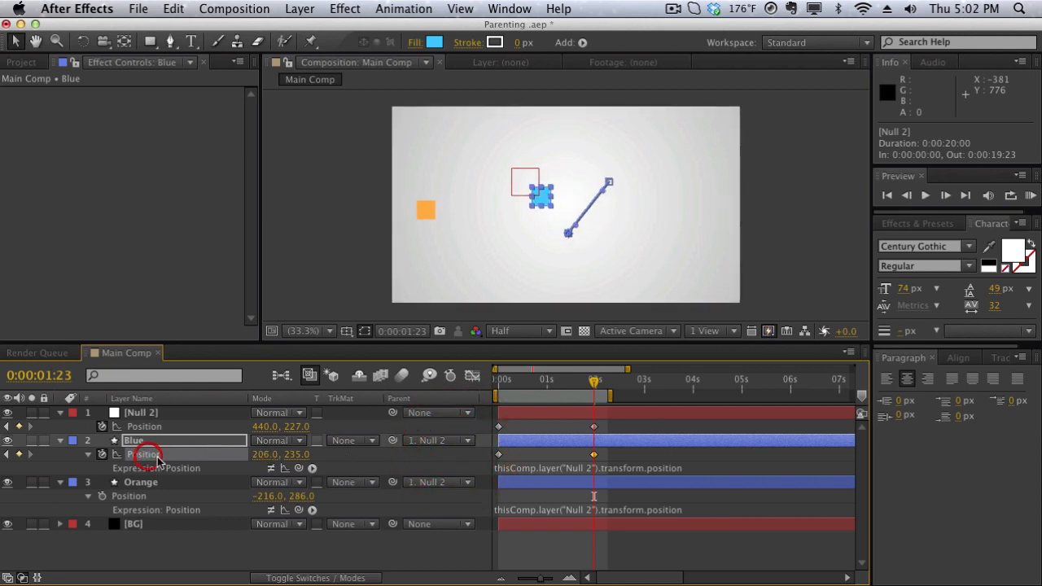
Animate the Orange layer's Position with a keyframe at 0:00:00:00 and another at 0:00:01:23 set to 233, 101, and scrub through the result
left_click_drag(591, 382, 422, 380)
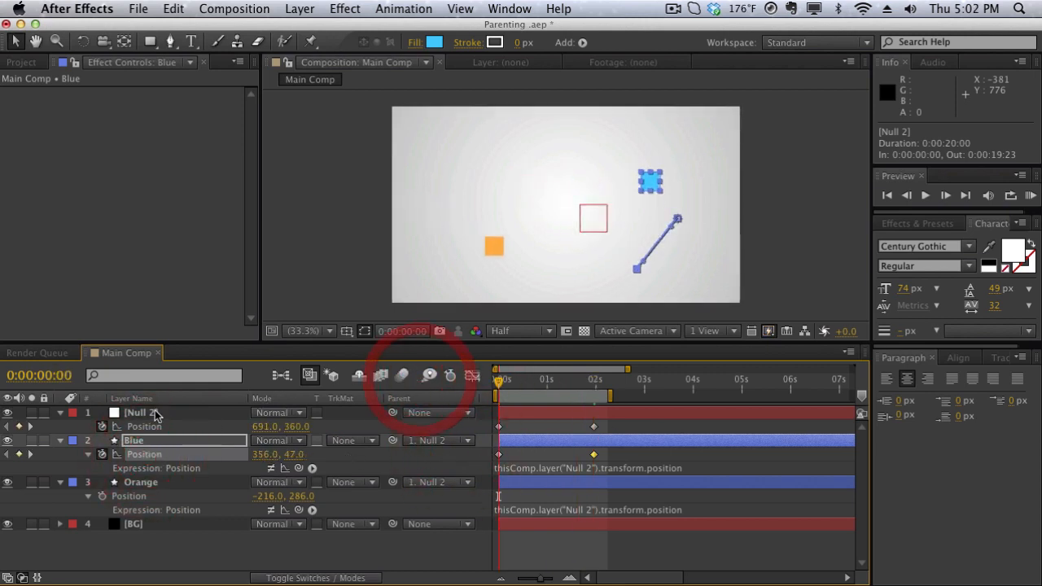
left_click(103, 497)
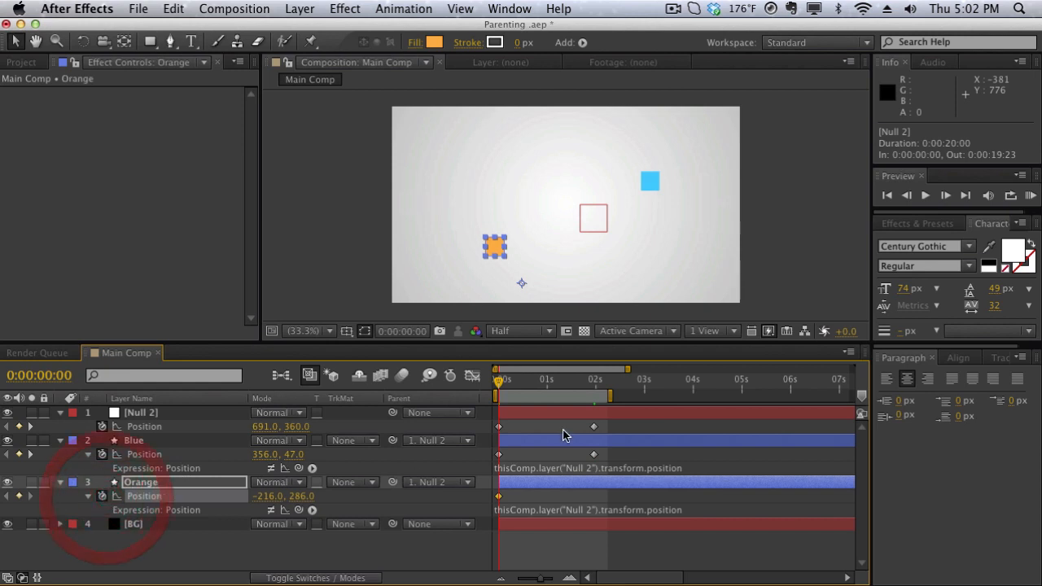
left_click_drag(551, 388, 594, 388)
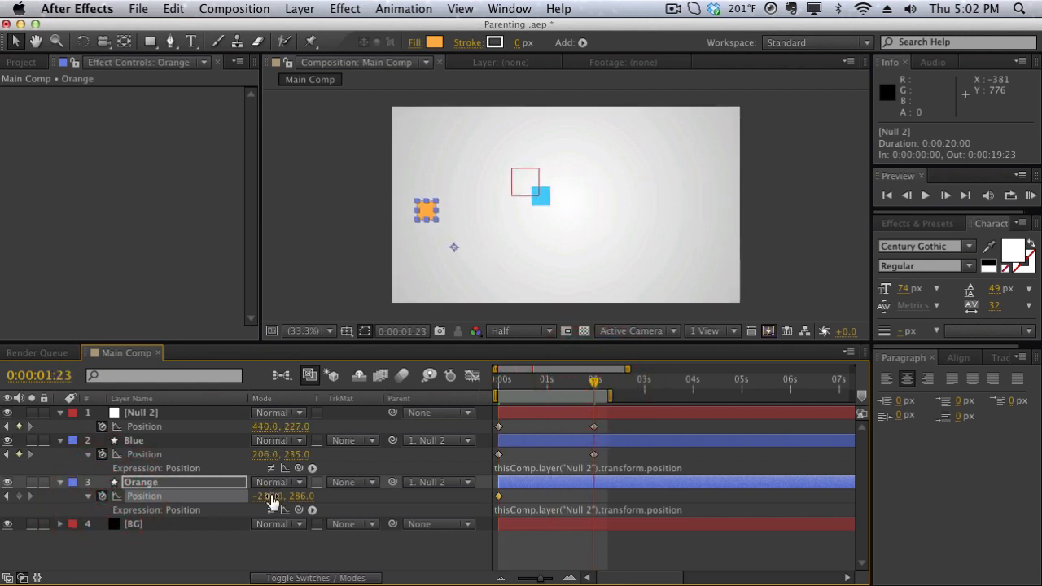
left_click_drag(275, 496, 595, 453)
left_click_drag(281, 495, 584, 395)
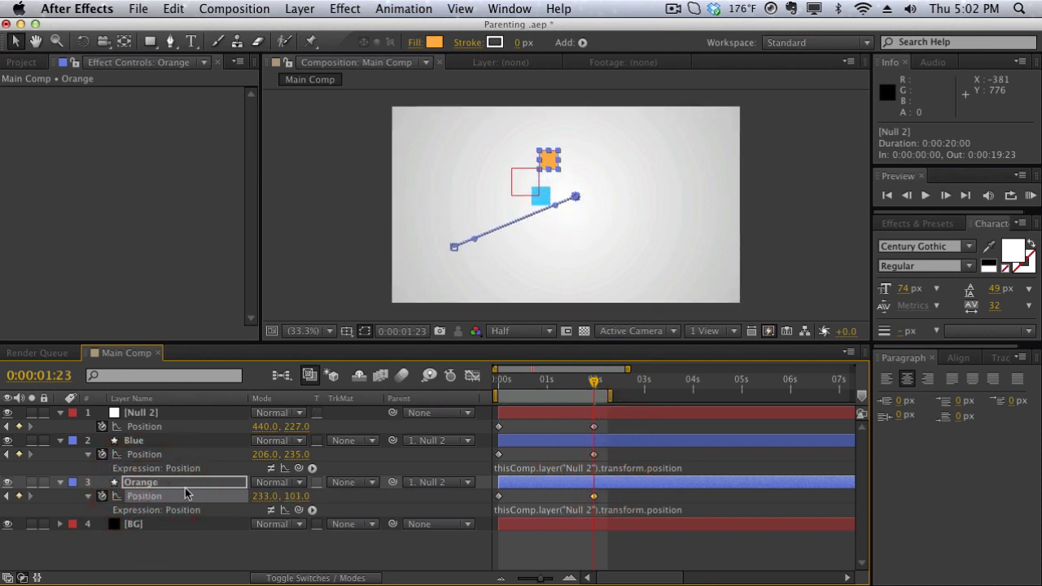
left_click_drag(562, 389, 626, 376)
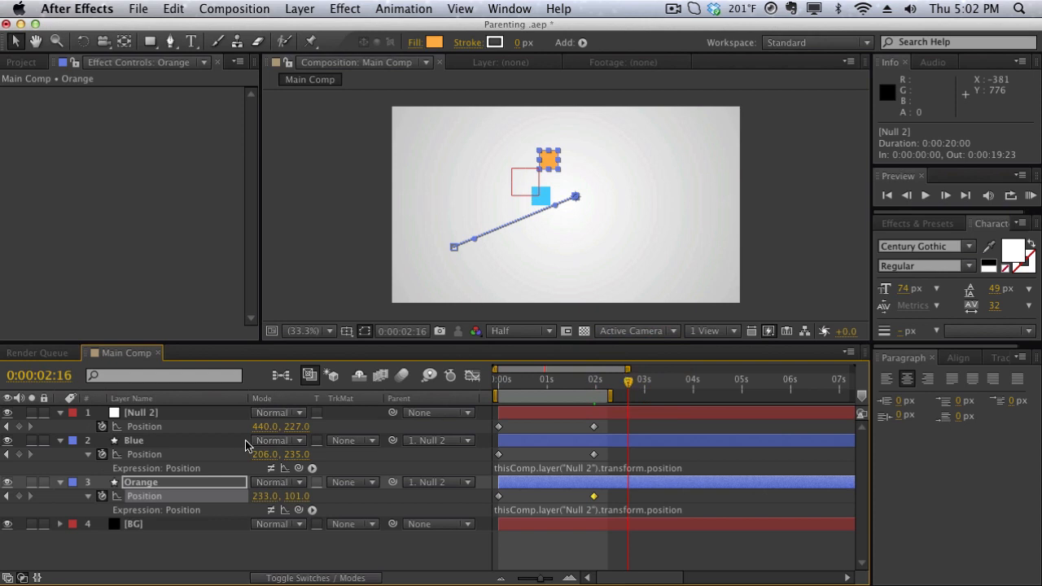